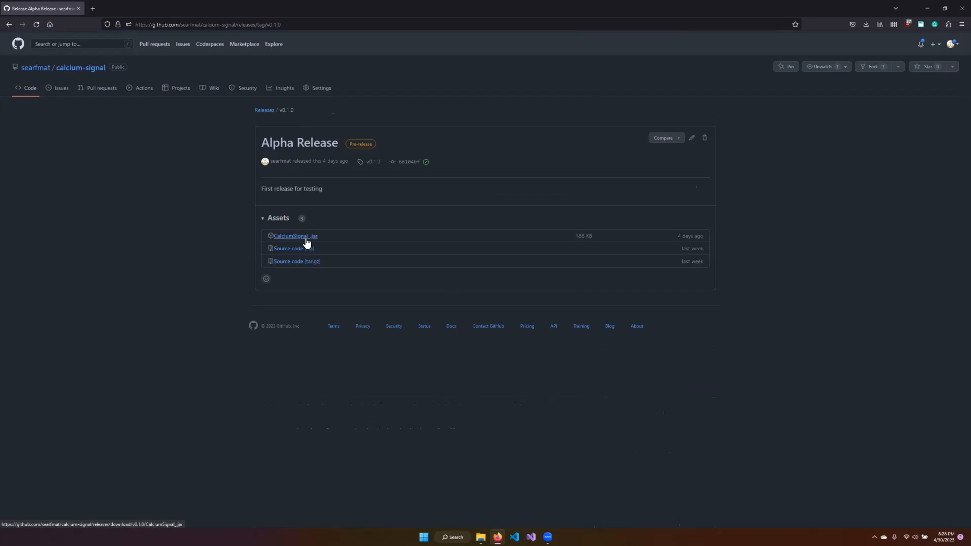
Download CalciumSignal_.jar from the Alpha Release assets and minimize the browser
{"action": "left_click", "coordinate": [307, 243]}
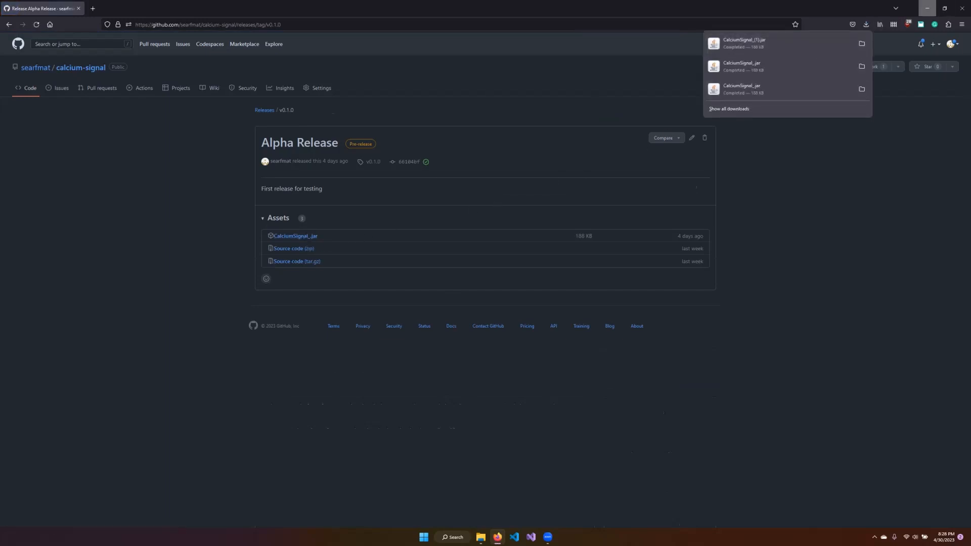
{"action": "left_click", "coordinate": [927, 8]}
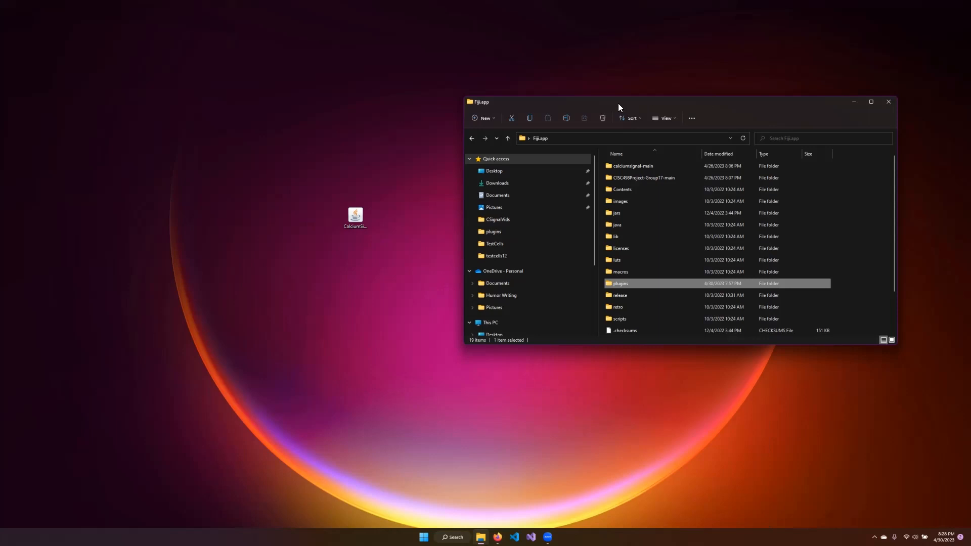
Try to move CalciumSignal_.jar from the desktop into the plugins folder of Fiji.app, cancelling the file replacement
{"action": "left_click_drag", "start_coordinate": [618, 103], "coordinate": [612, 104]}
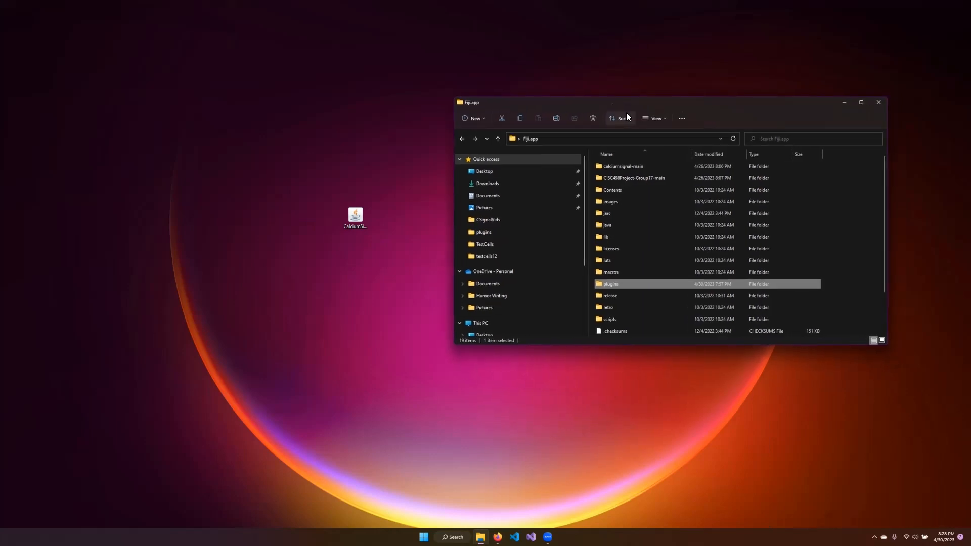
{"action": "double_click", "coordinate": [620, 283]}
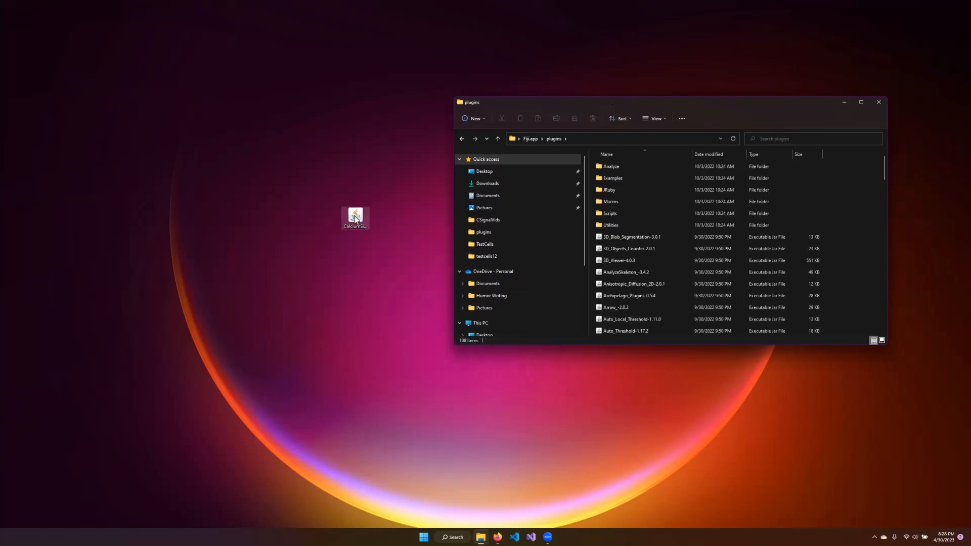
{"action": "left_click_drag", "start_coordinate": [355, 216], "coordinate": [643, 250]}
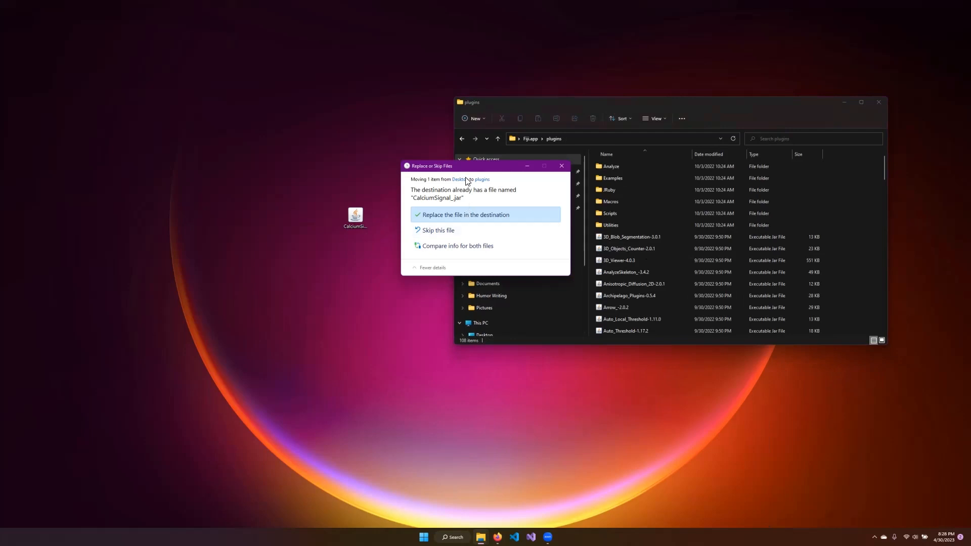
{"action": "left_click", "coordinate": [564, 168]}
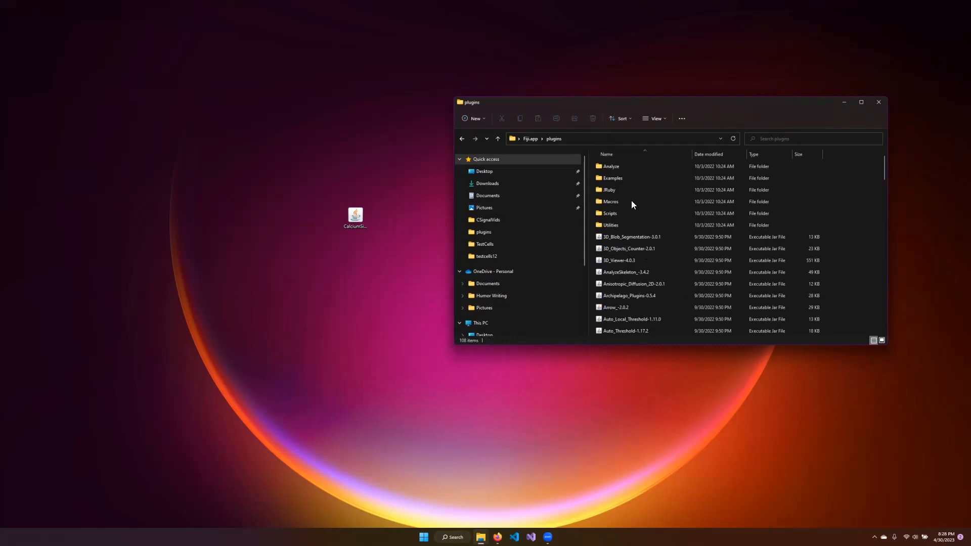
Launch ImageJ-win64 from the Fiji.app folder, minimize the folder window and move the ImageJ window nearer the desktop's centre
{"action": "left_click", "coordinate": [537, 140]}
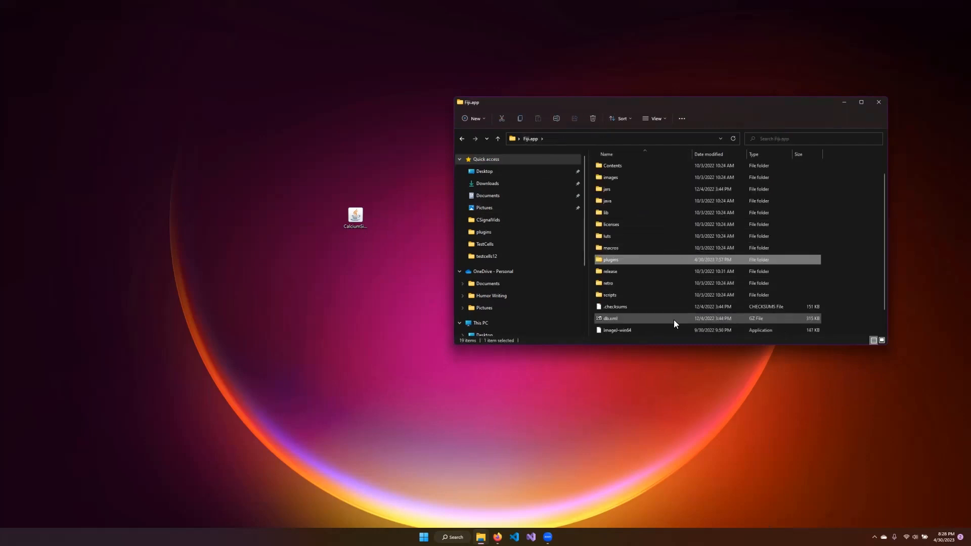
{"action": "scroll", "coordinate": [674, 320], "scroll_direction": "down", "scroll_amount": 2}
{"action": "double_click", "coordinate": [660, 311]}
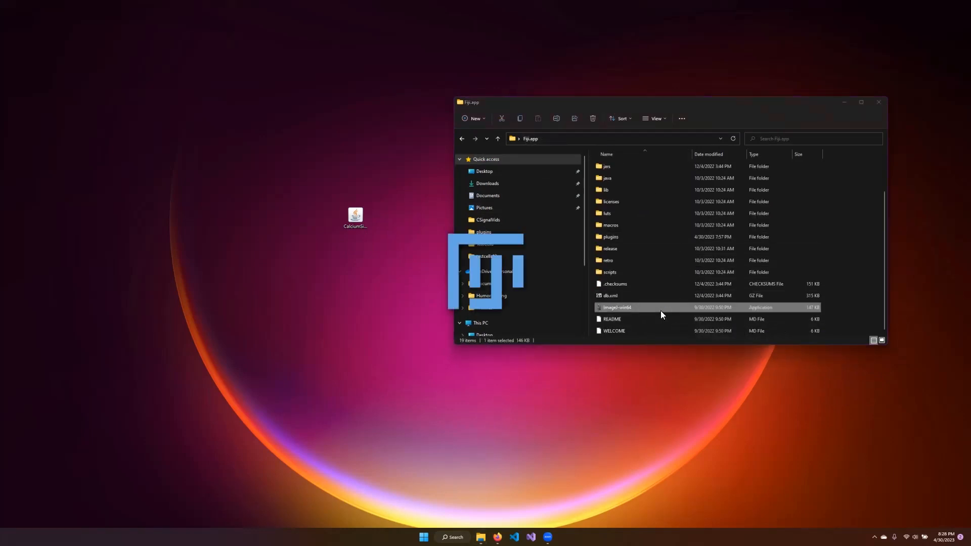
{"action": "left_click", "coordinate": [845, 102]}
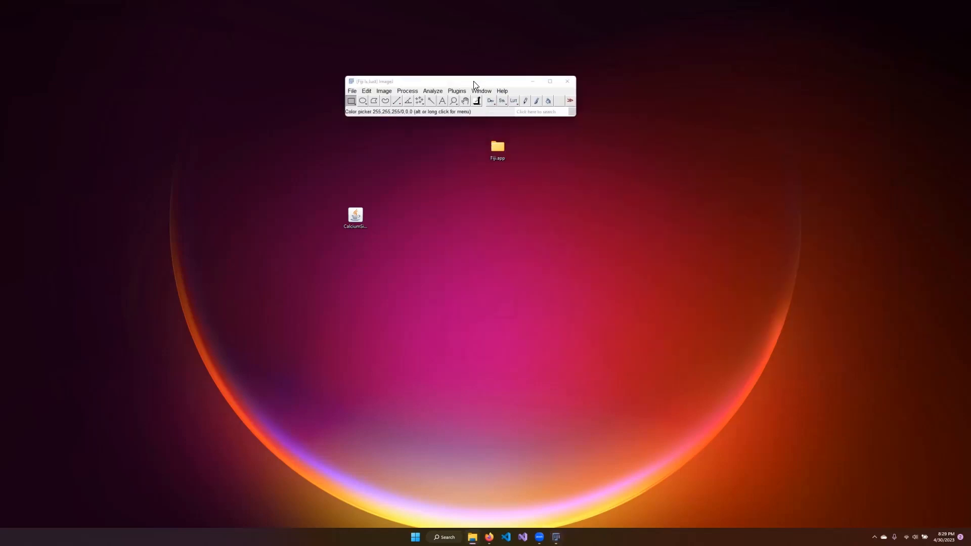
{"action": "left_click_drag", "start_coordinate": [476, 84], "coordinate": [523, 126]}
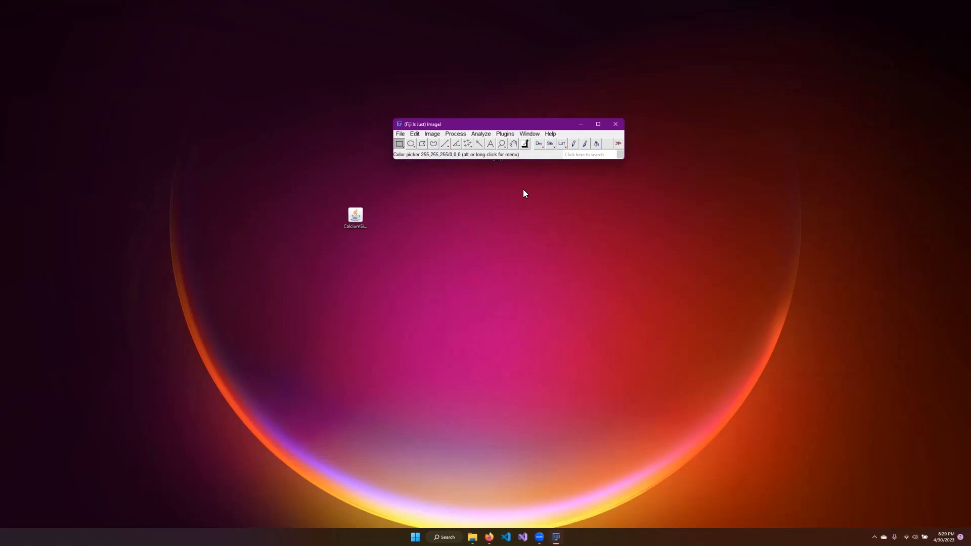
Open the recently used image stack TG_untreated_6.lsm
{"action": "left_click", "coordinate": [400, 134]}
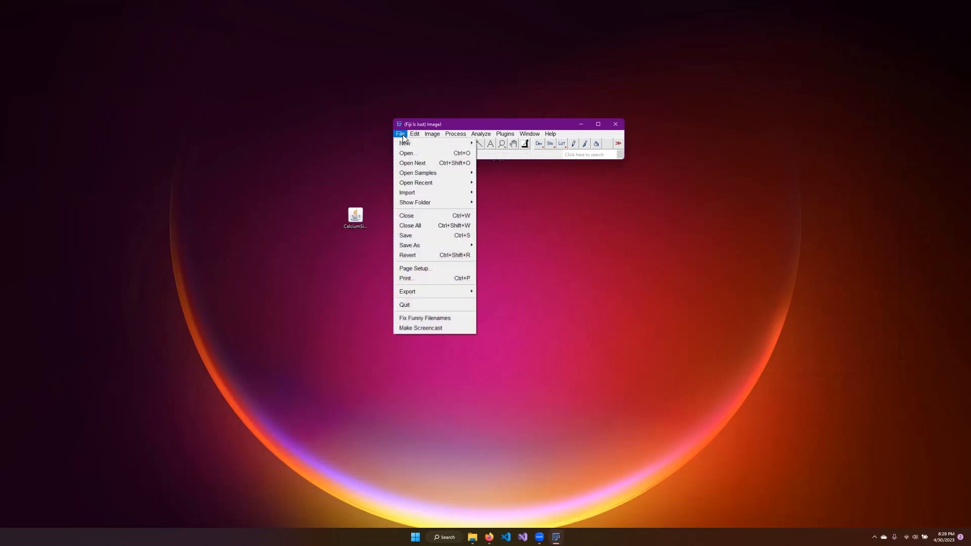
{"action": "mouse_move", "coordinate": [436, 183]}
{"action": "left_click", "coordinate": [506, 183]}
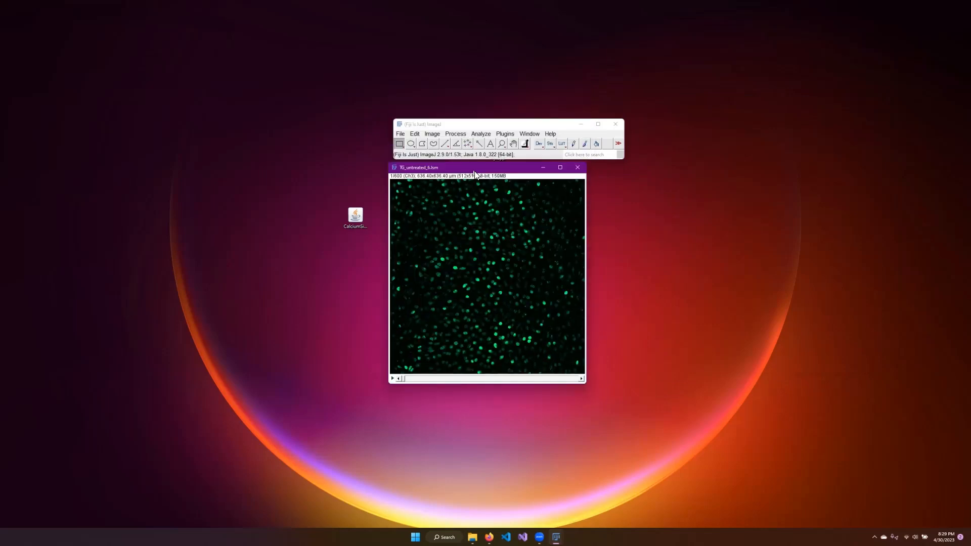
Run the Calcium Signal plugin and place its Menu window beside the image stack
{"action": "left_click", "coordinate": [503, 134]}
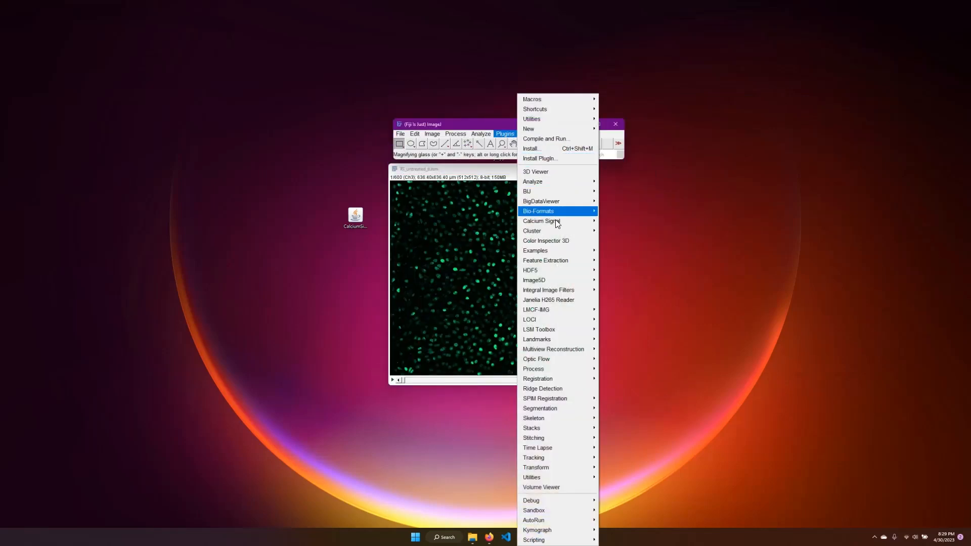
{"action": "mouse_move", "coordinate": [558, 221]}
{"action": "left_click", "coordinate": [621, 221]}
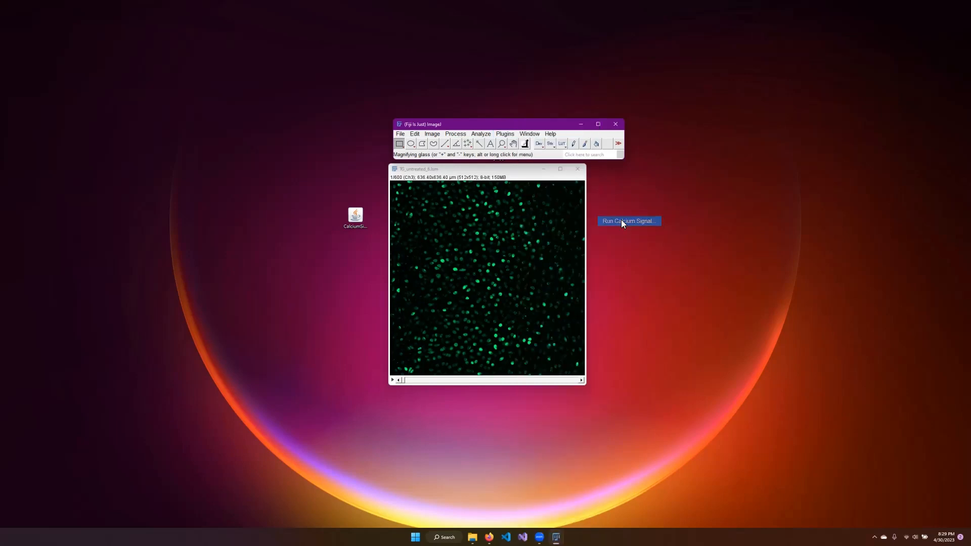
{"action": "left_click_drag", "start_coordinate": [52, 89], "coordinate": [315, 197]}
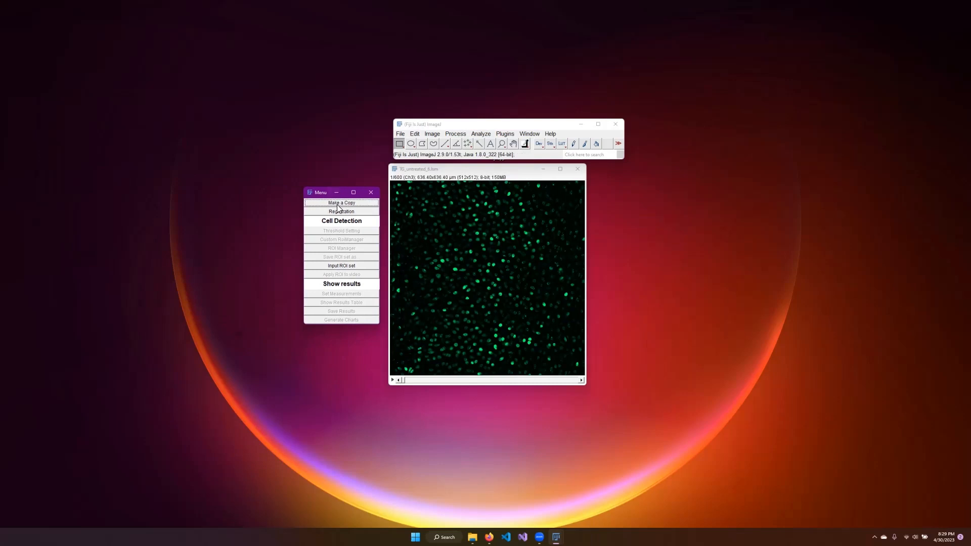
Make a copy of the image with the Calcium Signal plugin, place it beside the original and close it
{"action": "left_click", "coordinate": [337, 205]}
{"action": "left_click_drag", "start_coordinate": [445, 98], "coordinate": [662, 174]}
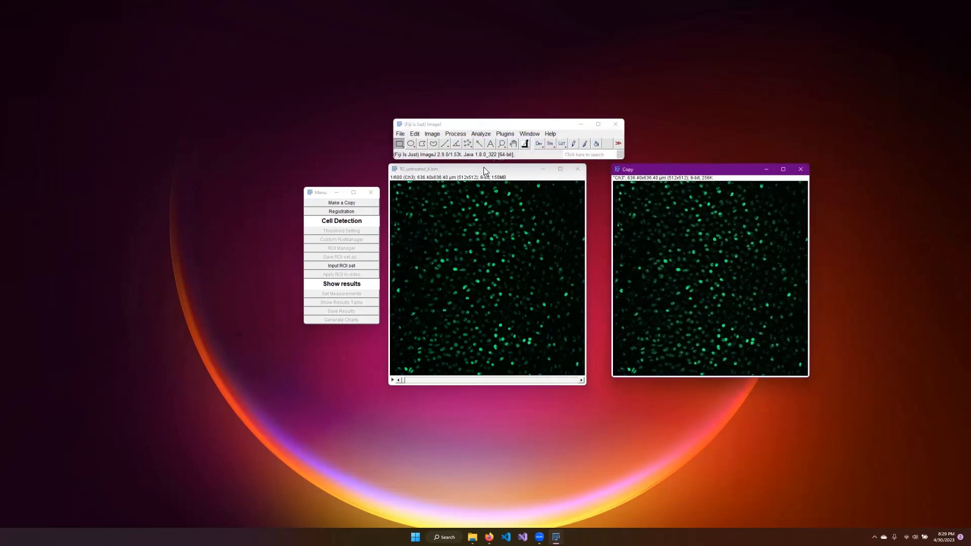
{"action": "left_click", "coordinate": [801, 169]}
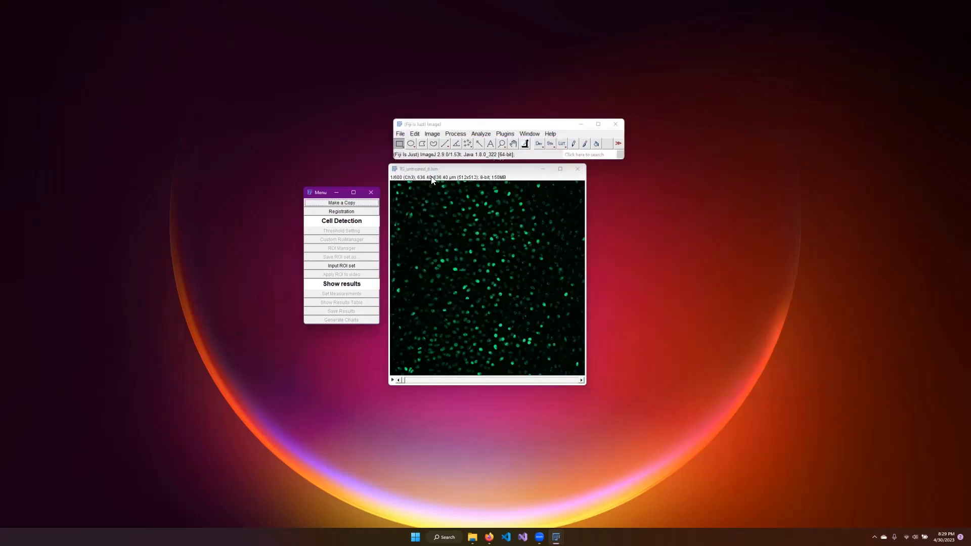
Run the plugin's registration with Rigid Body transformation, 600 Z slices and Average Intensity projection, placing the MAX image beside the stack
{"action": "left_click", "coordinate": [355, 213]}
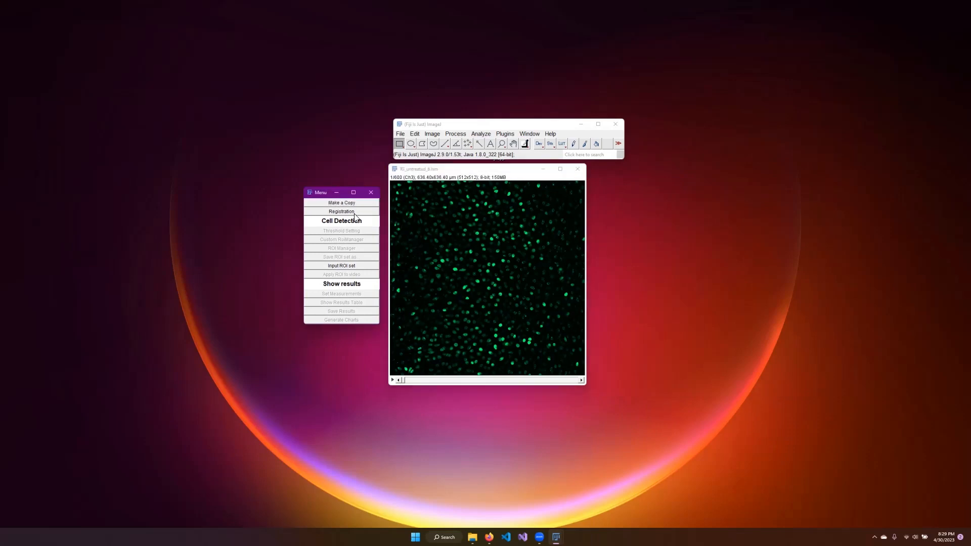
{"action": "left_click_drag", "start_coordinate": [469, 119], "coordinate": [460, 203]}
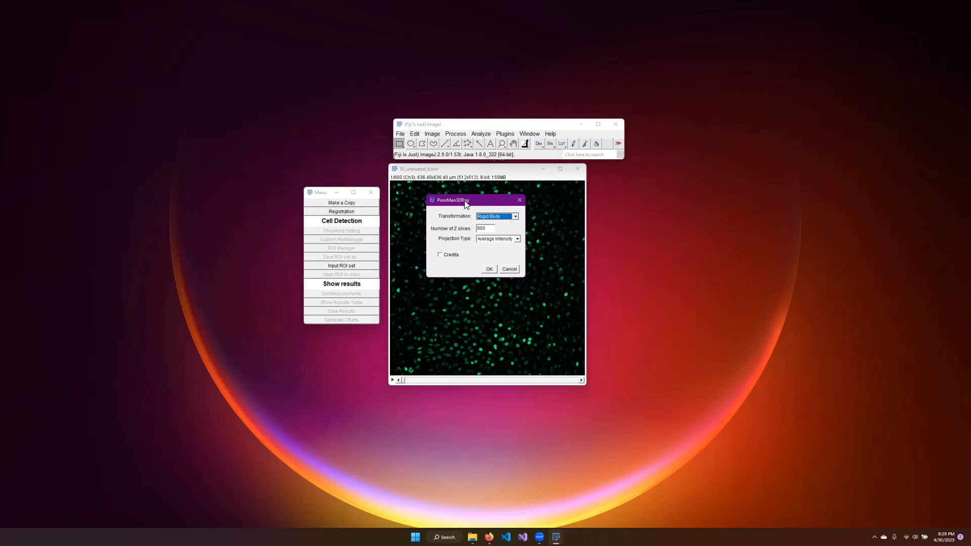
{"action": "left_click_drag", "start_coordinate": [466, 201], "coordinate": [474, 205]}
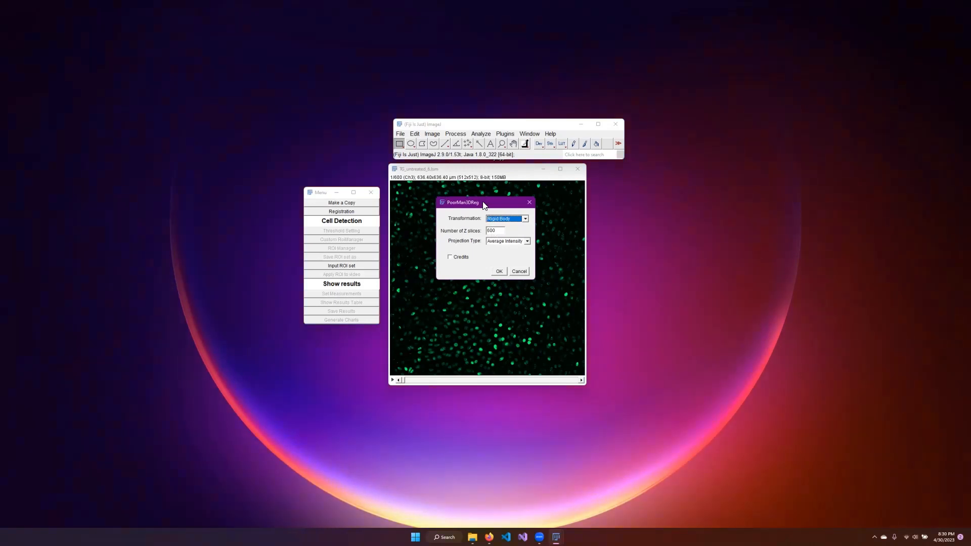
{"action": "left_click_drag", "start_coordinate": [483, 202], "coordinate": [486, 210]}
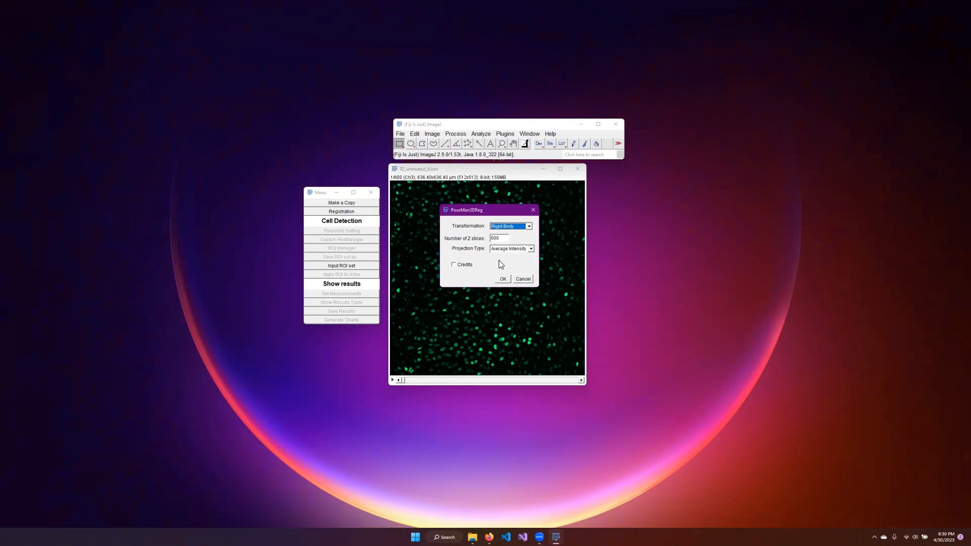
{"action": "left_click", "coordinate": [526, 250]}
{"action": "left_click", "coordinate": [526, 250]}
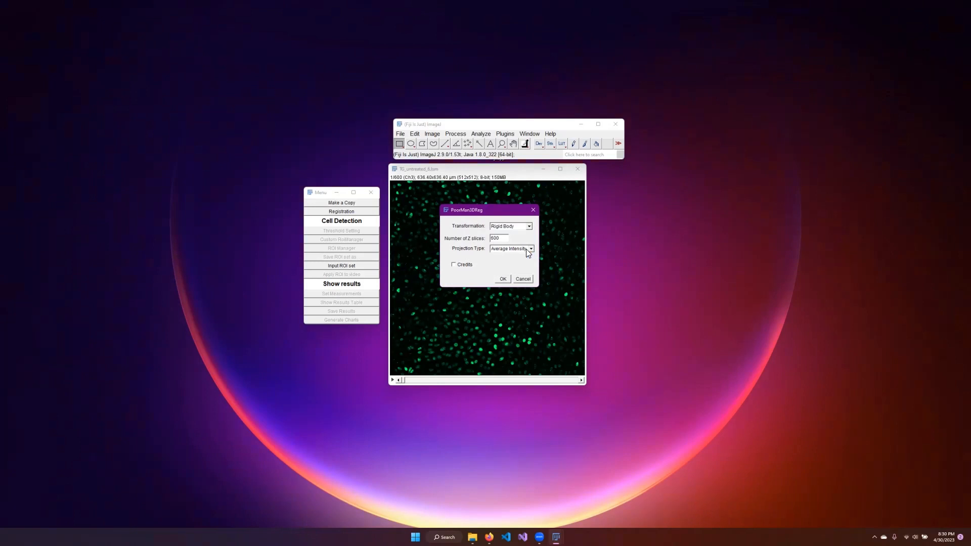
{"action": "left_click", "coordinate": [503, 280]}
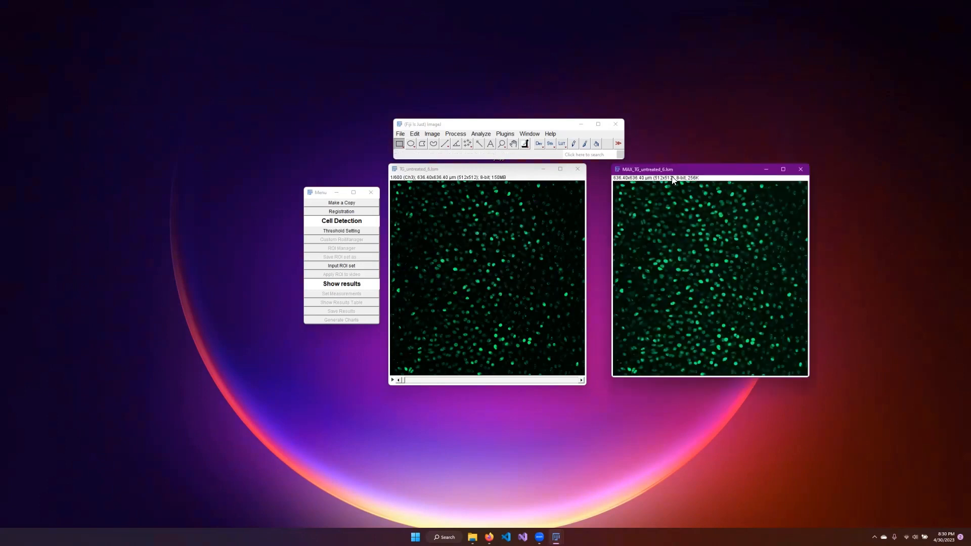
{"action": "left_click_drag", "start_coordinate": [681, 170], "coordinate": [666, 173]}
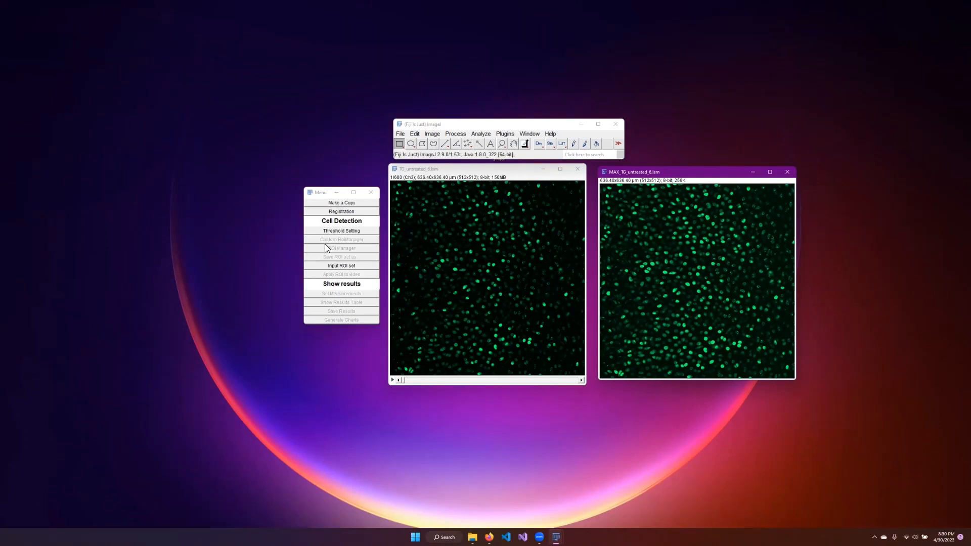
Detect cells by threshold with a size filter of 15 to 262144, excluding edge objects, and move the ROI and Results windows off the image
{"action": "left_click", "coordinate": [341, 233]}
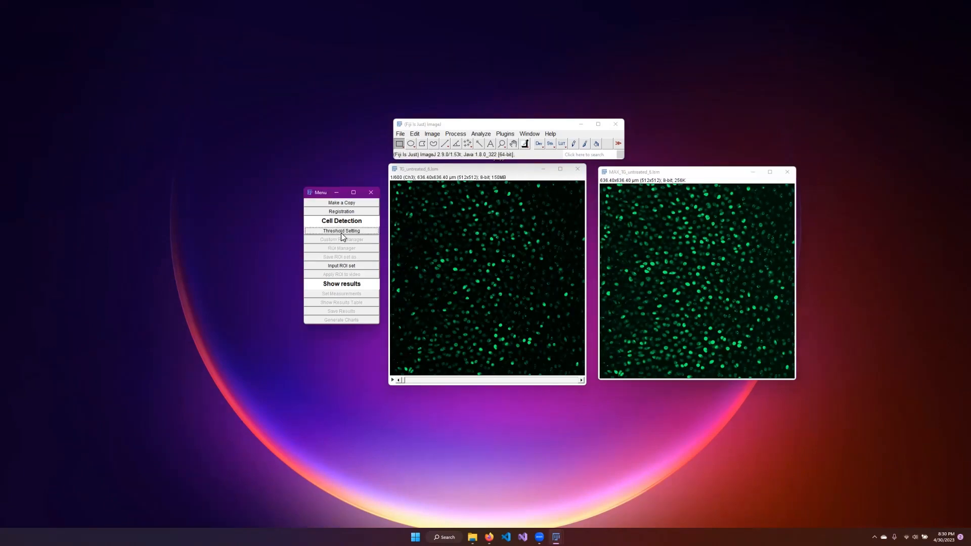
{"action": "left_click_drag", "start_coordinate": [473, 114], "coordinate": [493, 211]}
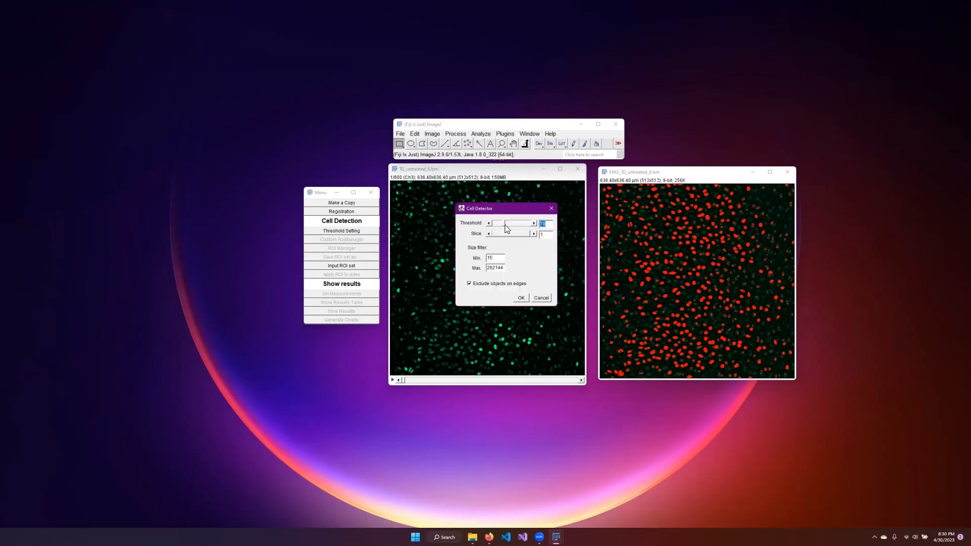
{"action": "mouse_move", "coordinate": [505, 224]}
{"action": "left_mouse_down"}
{"action": "mouse_move", "coordinate": [522, 222]}
{"action": "mouse_move", "coordinate": [504, 225]}
{"action": "left_mouse_up"}
{"action": "left_click", "coordinate": [494, 261]}
{"action": "left_click", "coordinate": [496, 268]}
{"action": "left_click", "coordinate": [528, 299]}
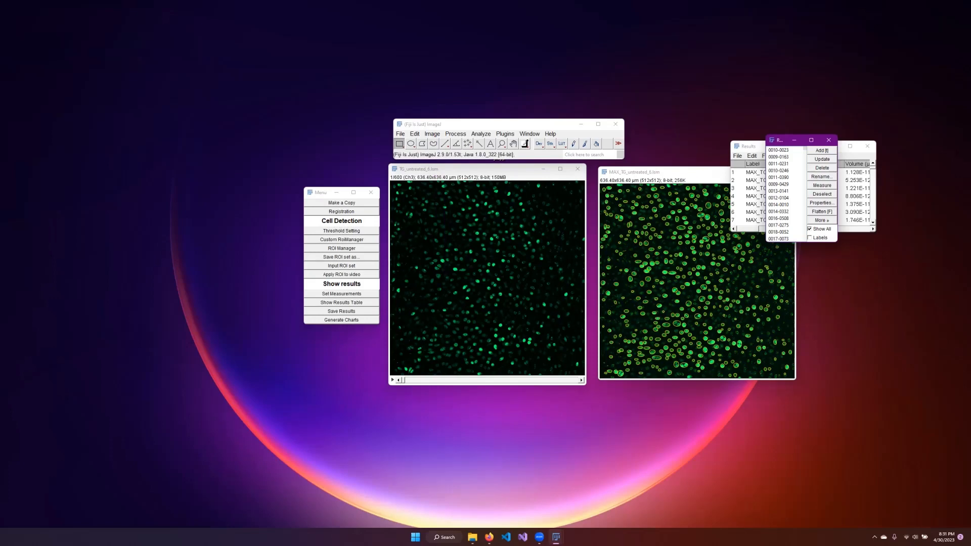
{"action": "left_click_drag", "start_coordinate": [780, 143], "coordinate": [657, 63]}
{"action": "left_click_drag", "start_coordinate": [757, 148], "coordinate": [765, 72]}
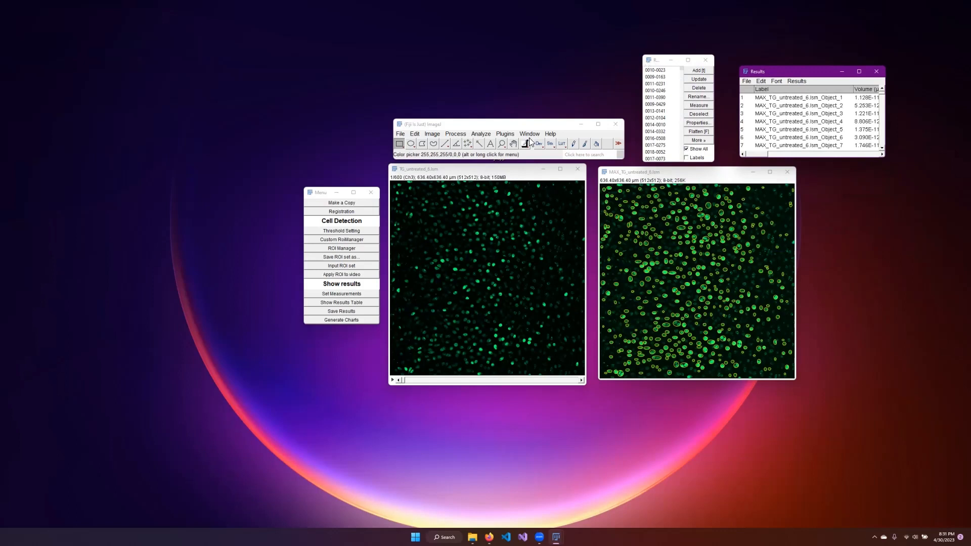
Open the Custom RoiManager and update the detected cells using the RC 1 STD cell diameter range
{"action": "left_click", "coordinate": [370, 242]}
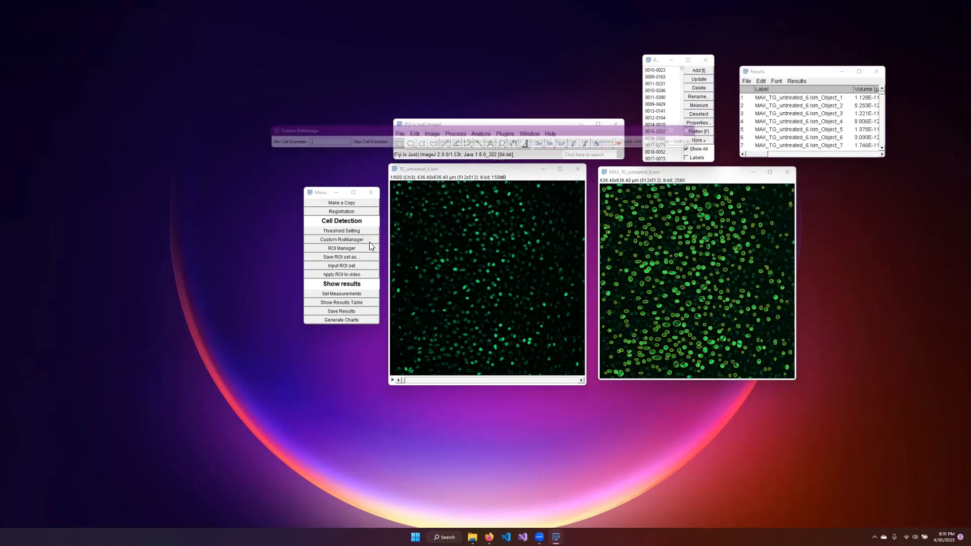
{"action": "left_click_drag", "start_coordinate": [488, 135], "coordinate": [574, 139]}
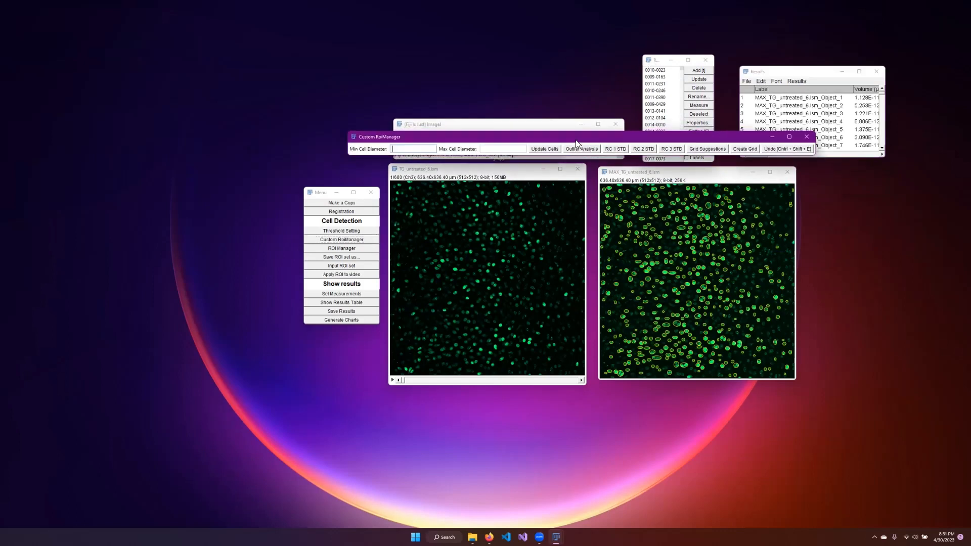
{"action": "left_click", "coordinate": [392, 152]}
{"action": "left_click", "coordinate": [621, 151]}
{"action": "left_click", "coordinate": [679, 151]}
{"action": "left_click", "coordinate": [621, 151]}
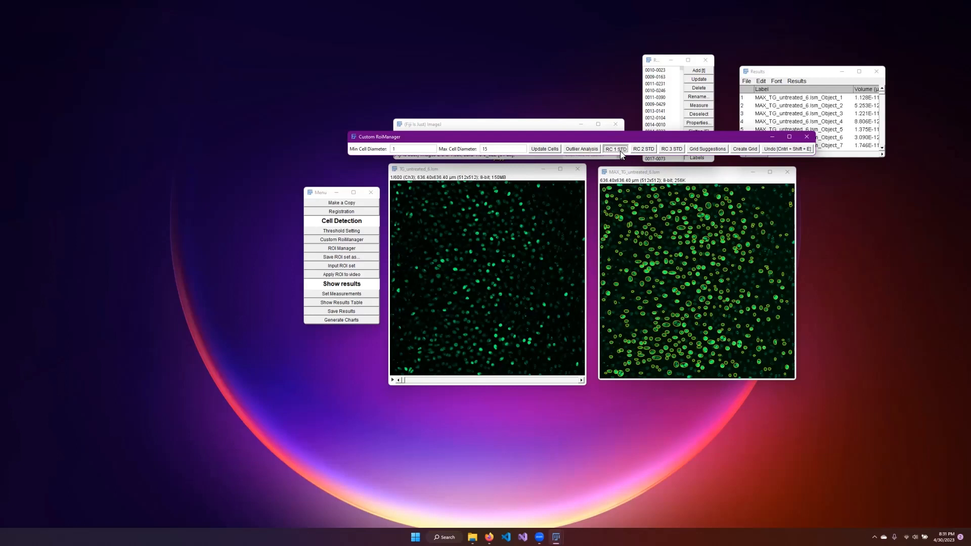
{"action": "left_click", "coordinate": [550, 152]}
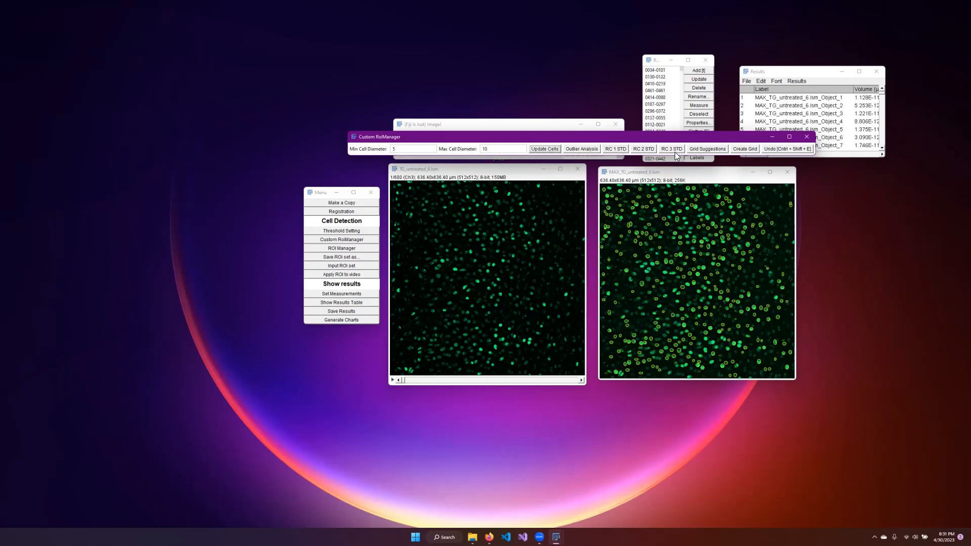
Update the cells using the RC 3 STD diameter range and display the Outlier Analysis histogram clear of the MAX image
{"action": "left_click", "coordinate": [675, 152]}
{"action": "left_click", "coordinate": [540, 149]}
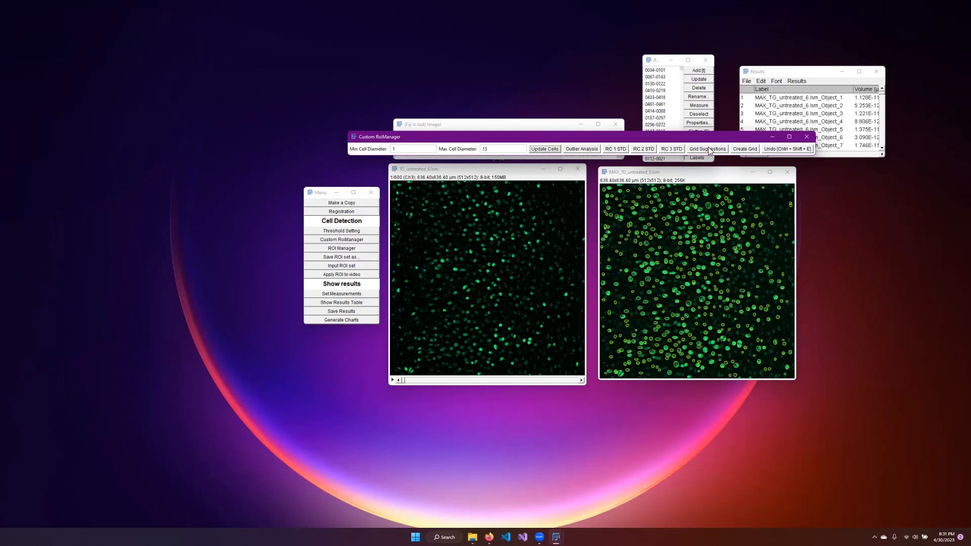
{"action": "left_click", "coordinate": [582, 149]}
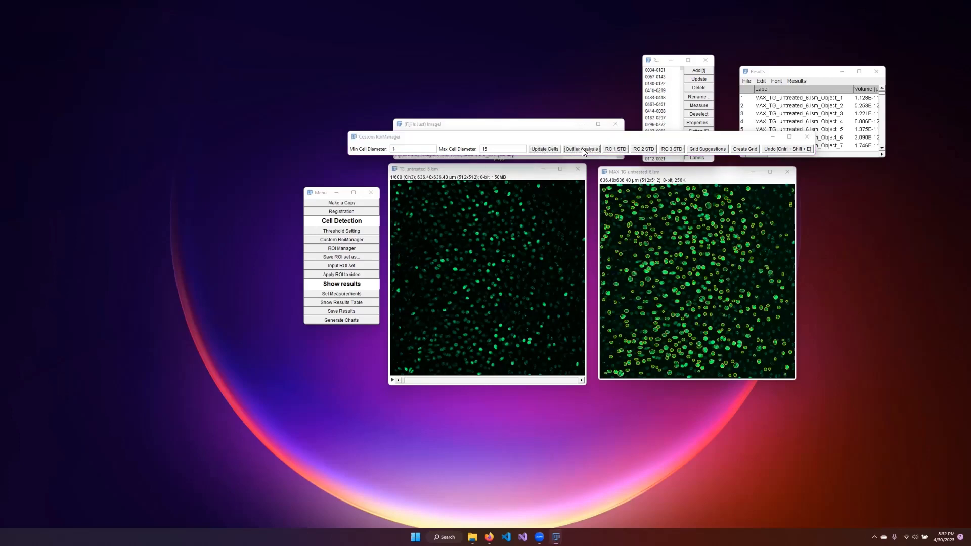
{"action": "left_click_drag", "start_coordinate": [717, 174], "coordinate": [371, 181]}
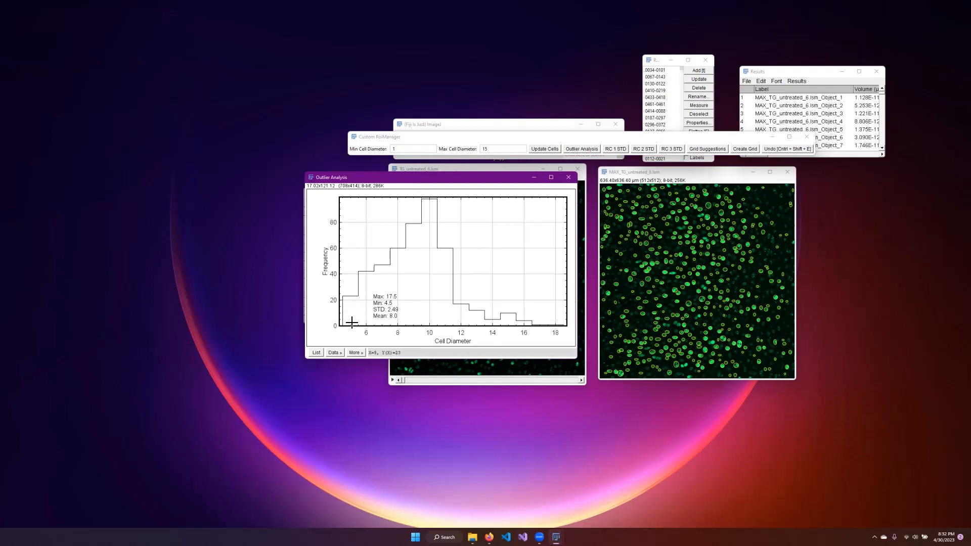
Close the Outlier Analysis histogram and view the suggested grid area values for 3x3 and 5x5 grids
{"action": "mouse_move", "coordinate": [326, 317]}
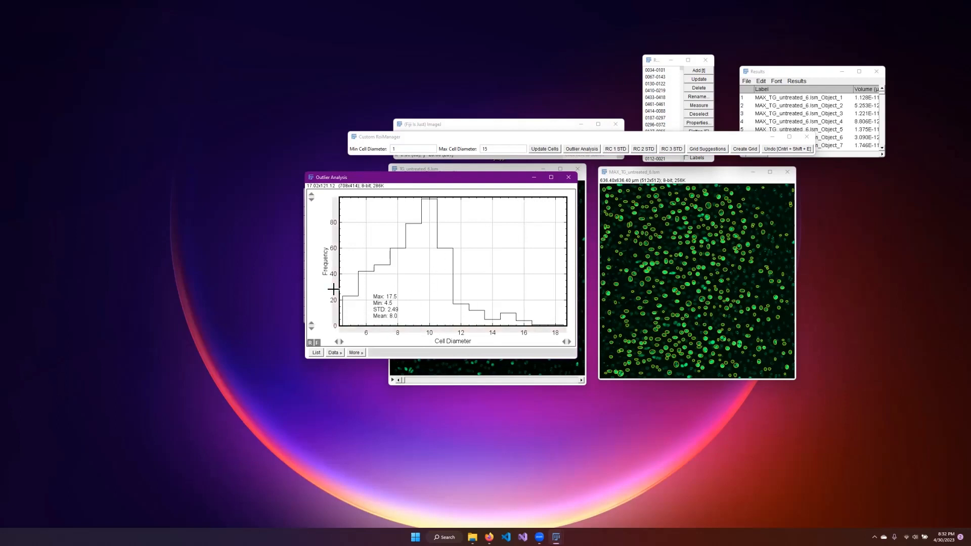
{"action": "left_click", "coordinate": [567, 180]}
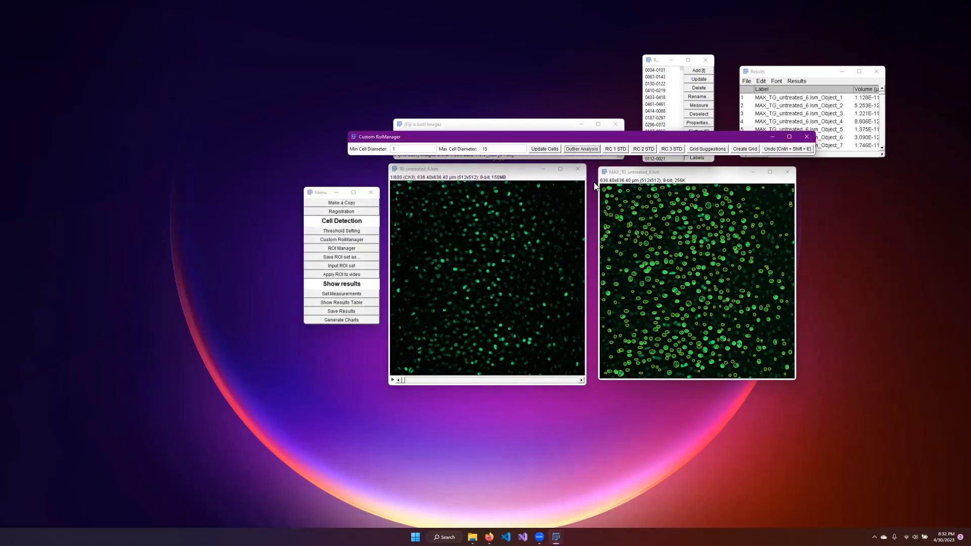
{"action": "left_click", "coordinate": [709, 152]}
{"action": "left_click_drag", "start_coordinate": [496, 131], "coordinate": [496, 230]}
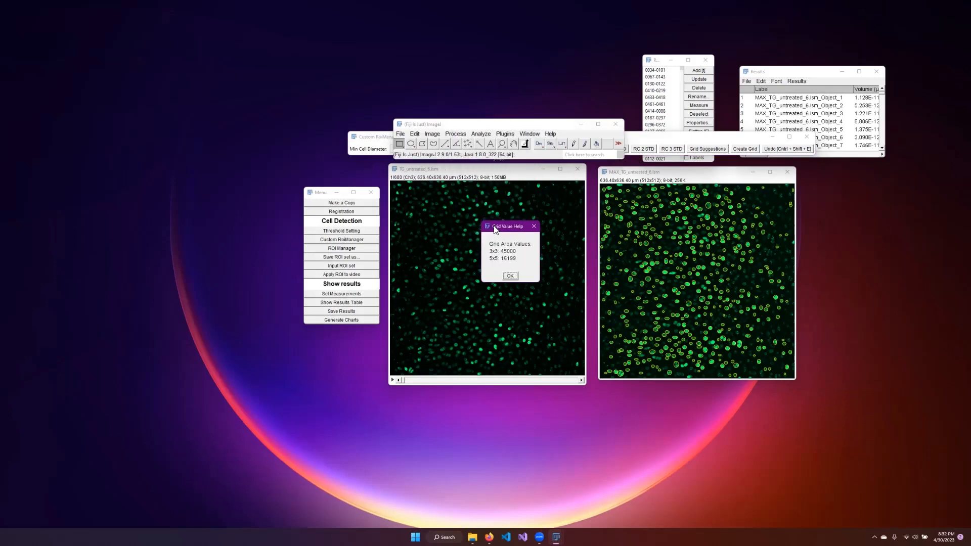
{"action": "left_click", "coordinate": [514, 278]}
Preview a line grid with an area per point of 45000 µm² on the MAX image and cancel it
{"action": "left_click", "coordinate": [745, 149]}
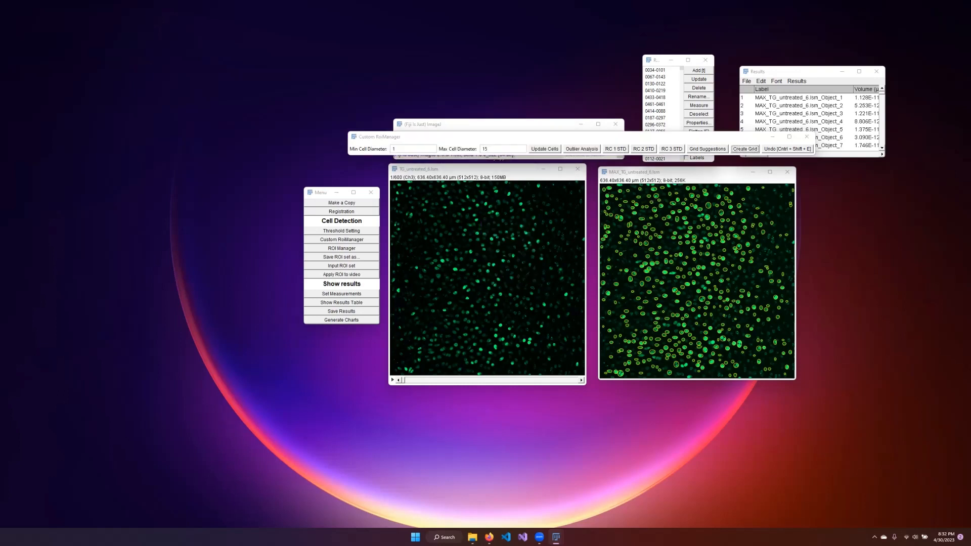
{"action": "double_click", "coordinate": [497, 141]}
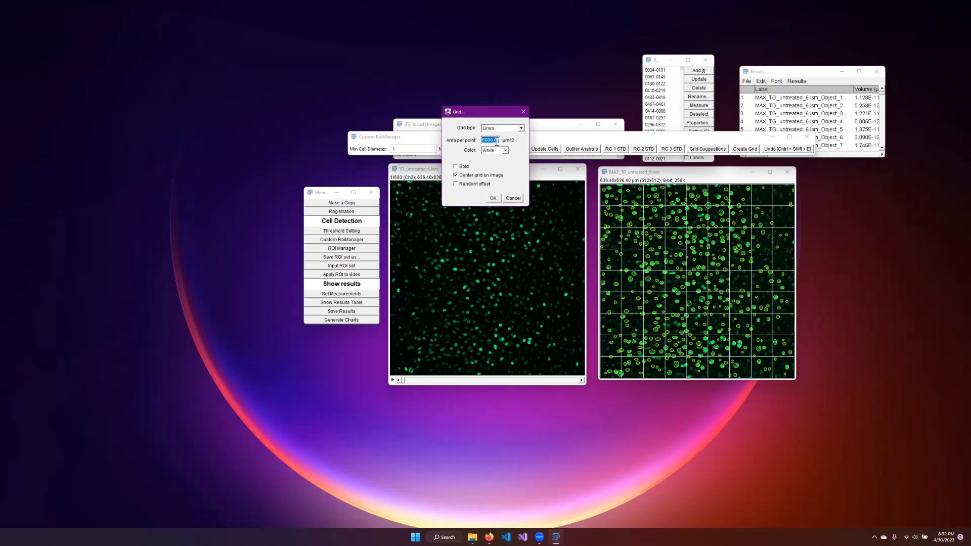
{"action": "type", "text": "45"}
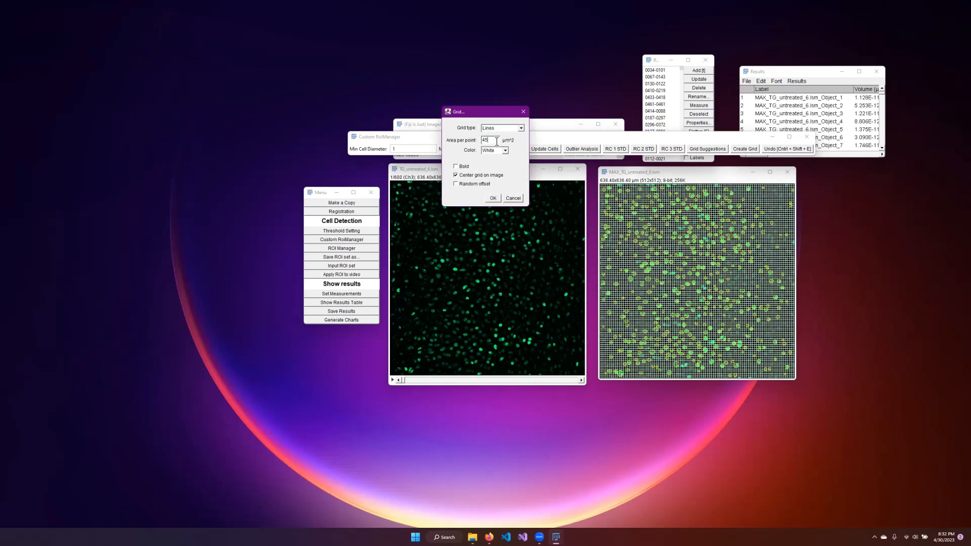
{"action": "type", "text": "000"}
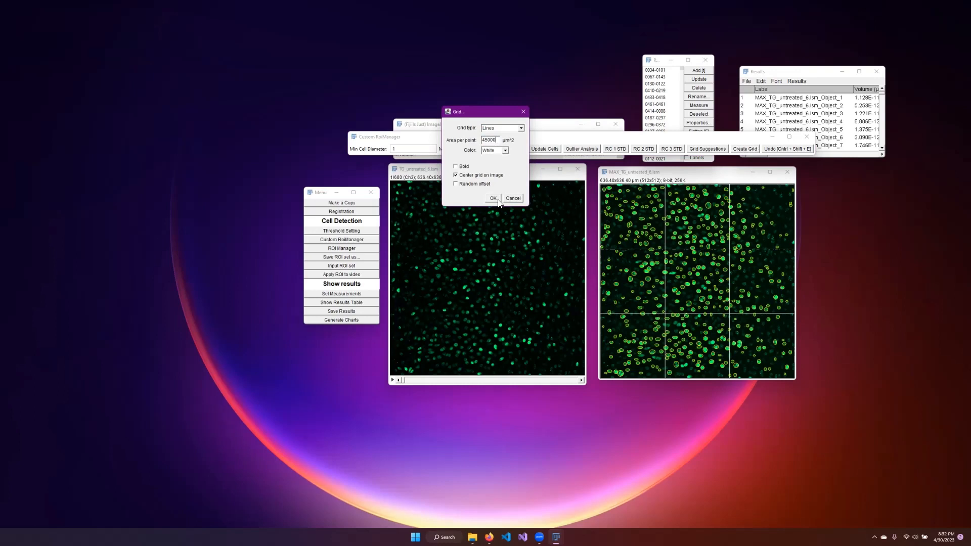
{"action": "left_click", "coordinate": [517, 199]}
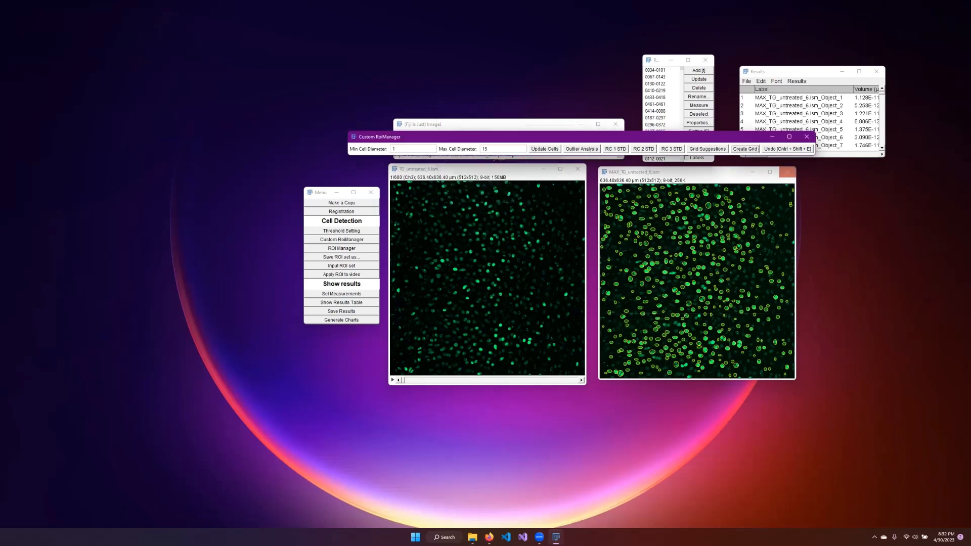
Delete the first ROI, 0034-0101, from the ROI list and undo the deletion
{"action": "left_click", "coordinate": [661, 64]}
{"action": "left_click", "coordinate": [659, 71]}
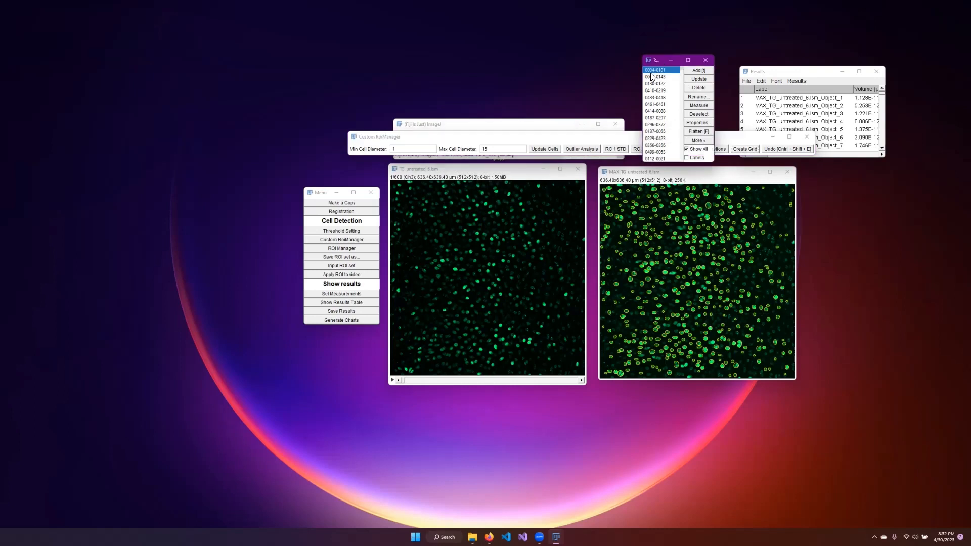
{"action": "left_click", "coordinate": [702, 90]}
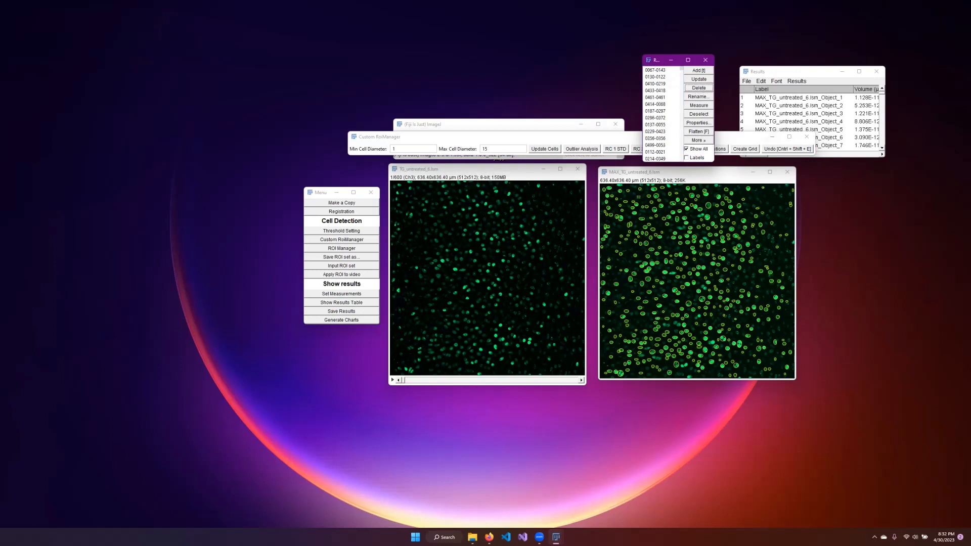
{"action": "left_click", "coordinate": [743, 137]}
{"action": "left_click", "coordinate": [788, 150]}
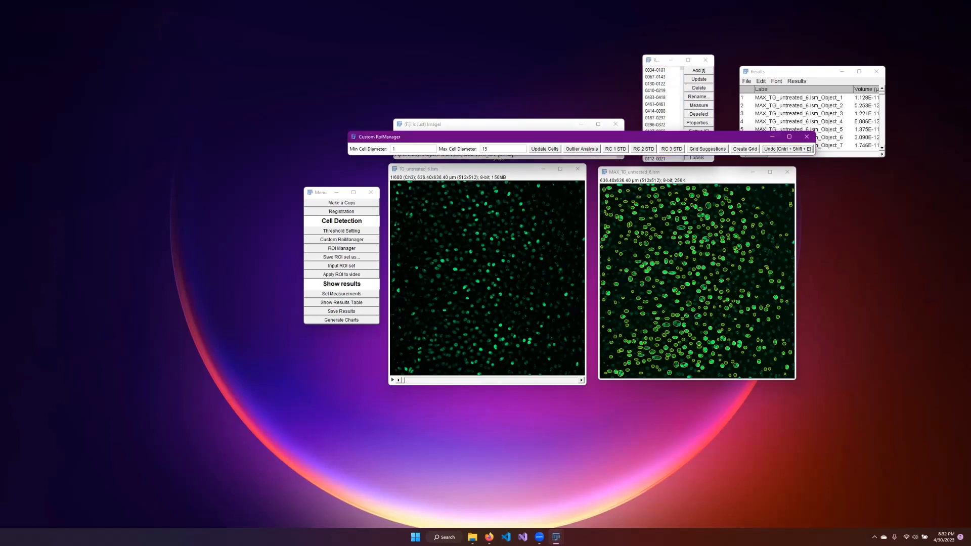
Close the Custom RoiManager and apply the detected ROIs to the TG_untreated_6.lsm video stack
{"action": "left_click", "coordinate": [656, 71]}
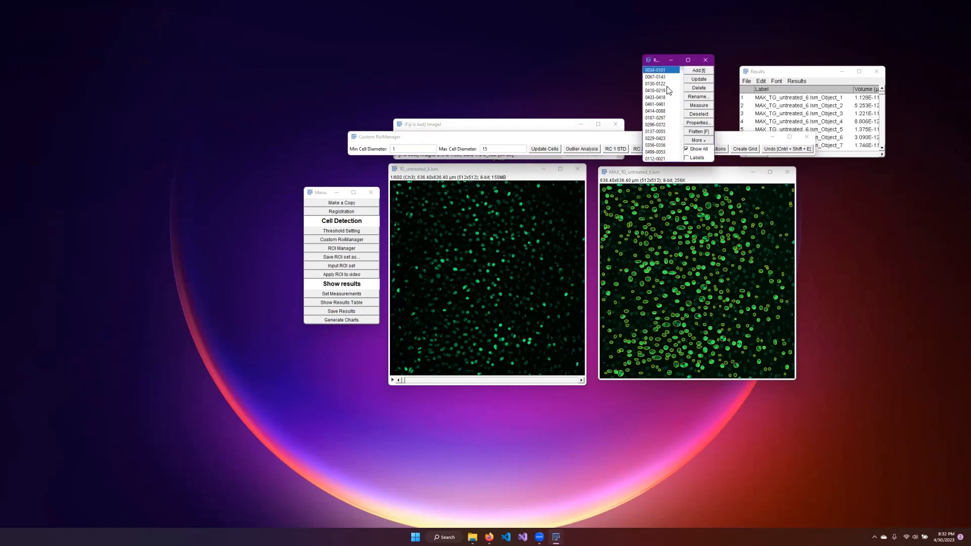
{"action": "left_click", "coordinate": [807, 137]}
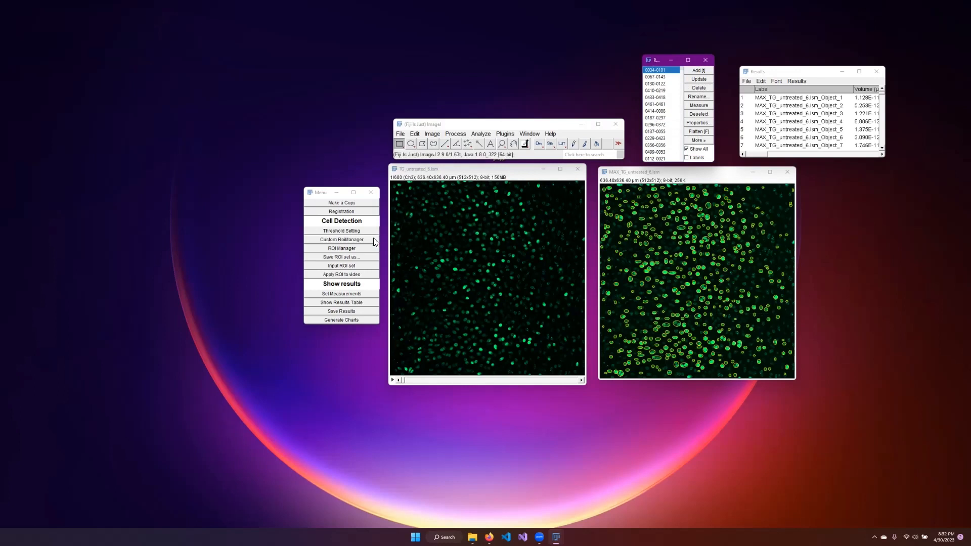
{"action": "left_click", "coordinate": [662, 174]}
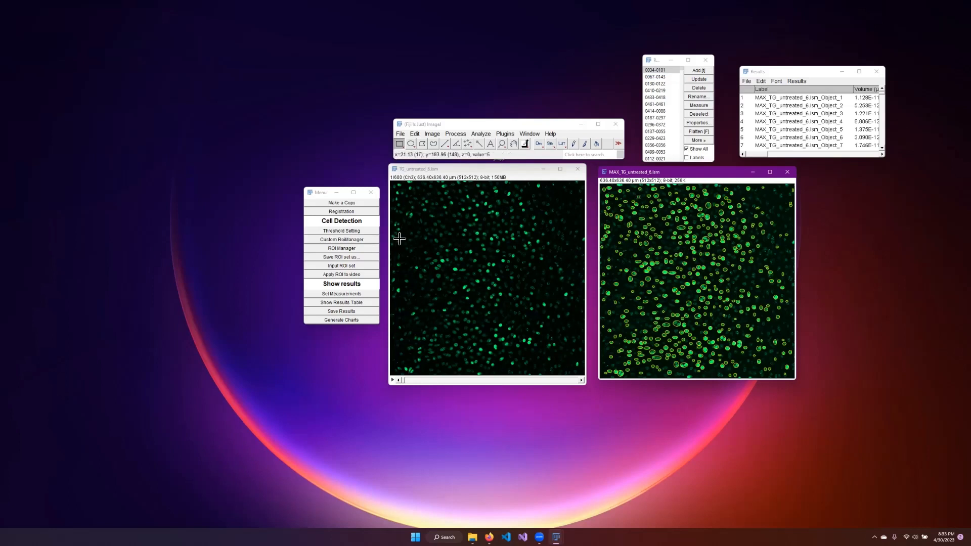
{"action": "left_click", "coordinate": [370, 276]}
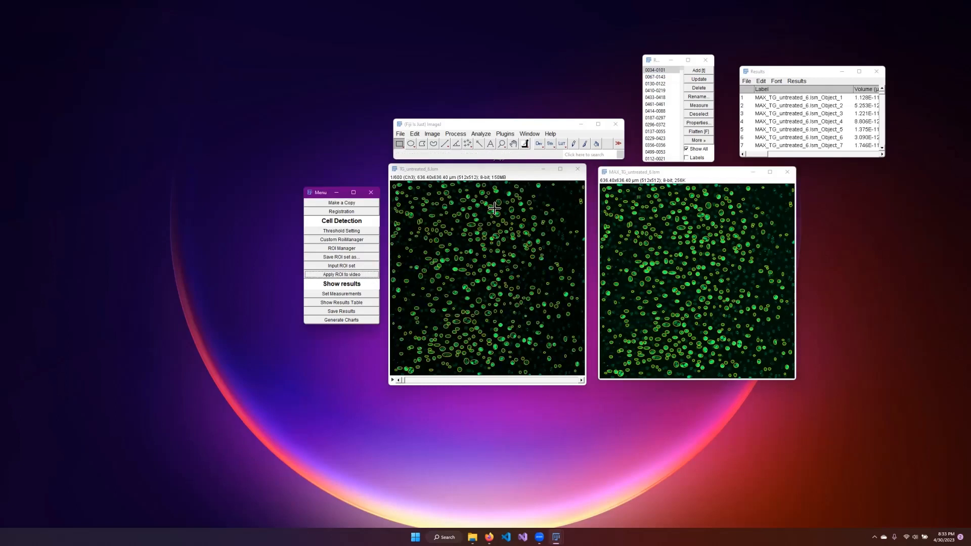
Bring up the ROI set save dialog, dismiss it without saving, and select ROI 0034-0101 in the list
{"action": "left_click", "coordinate": [352, 258]}
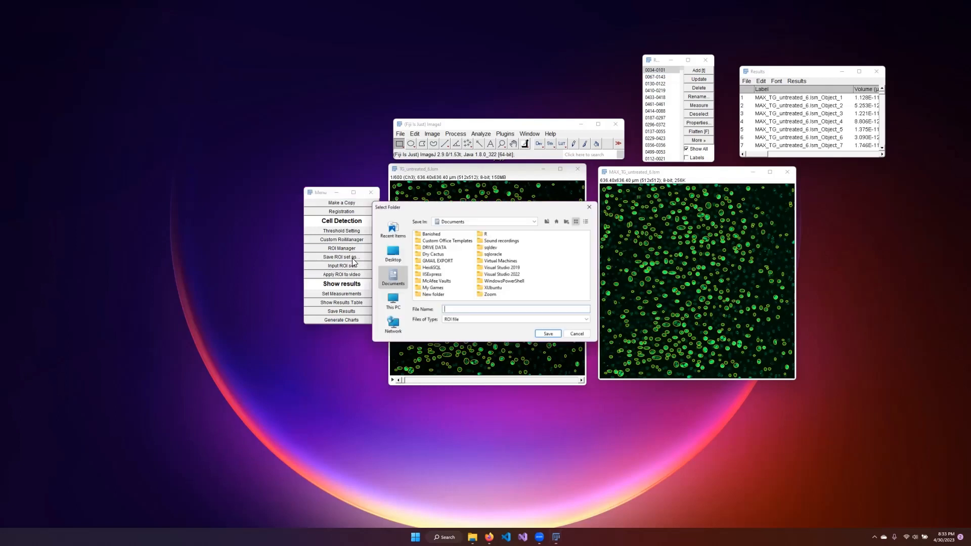
{"action": "left_click_drag", "start_coordinate": [444, 210], "coordinate": [470, 221]}
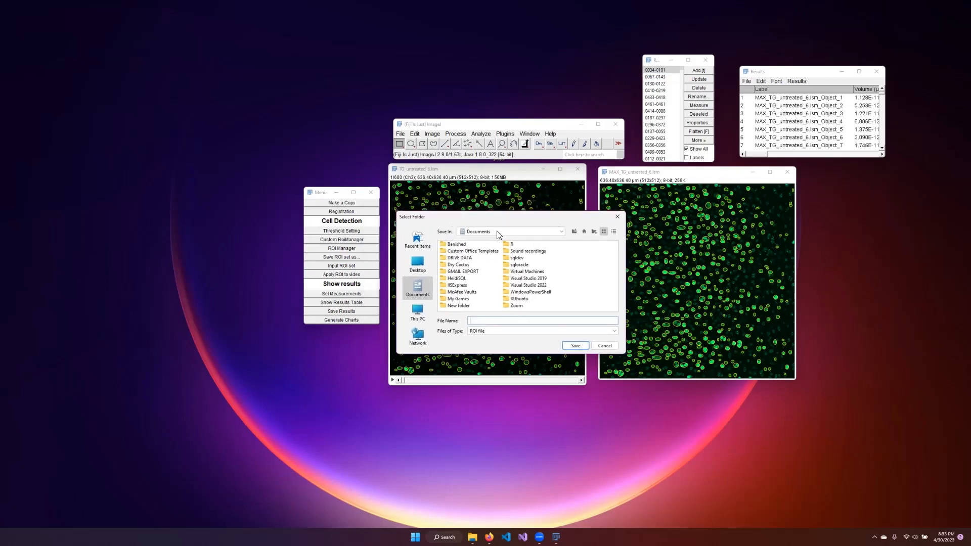
{"action": "left_click", "coordinate": [618, 217]}
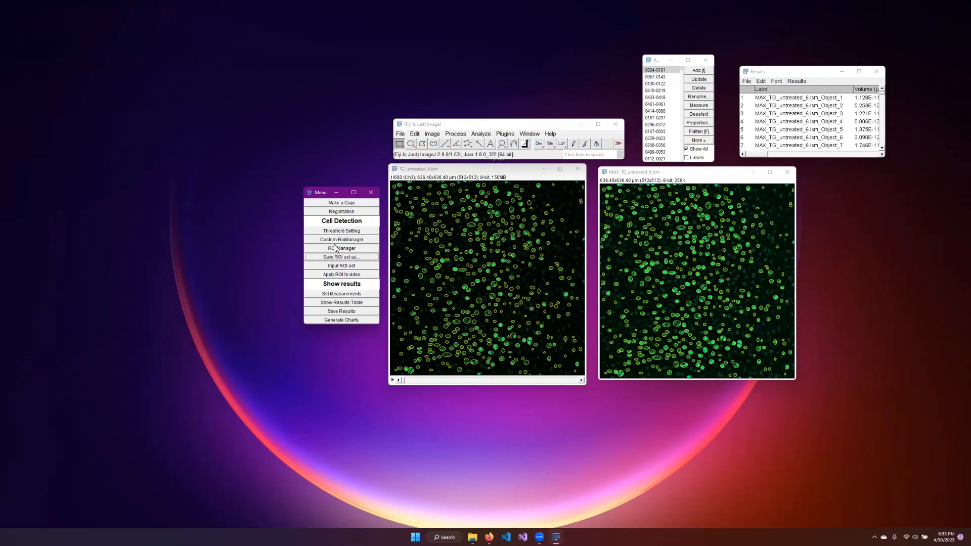
{"action": "left_click", "coordinate": [655, 70]}
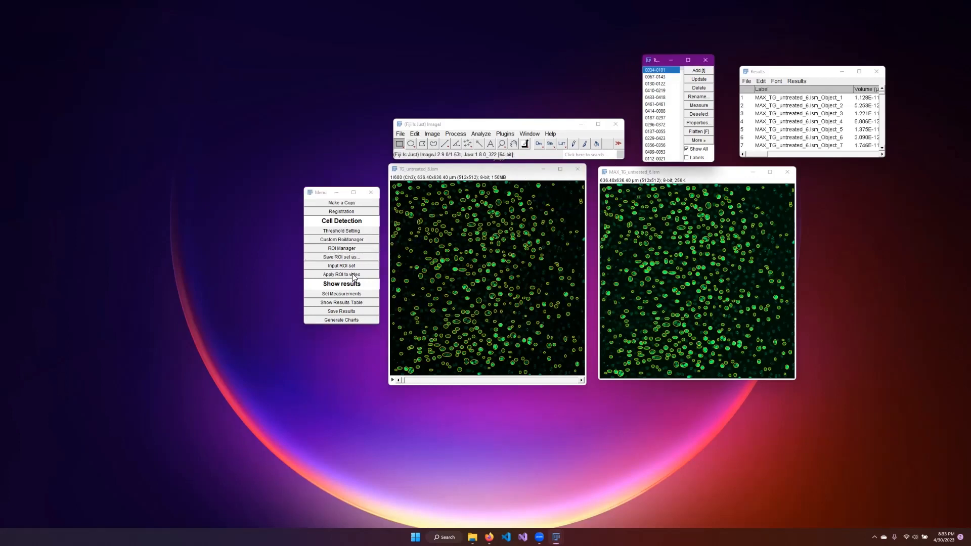
Review the Set Measurements options without changing them and bring the Results table to the front
{"action": "left_click", "coordinate": [352, 292]}
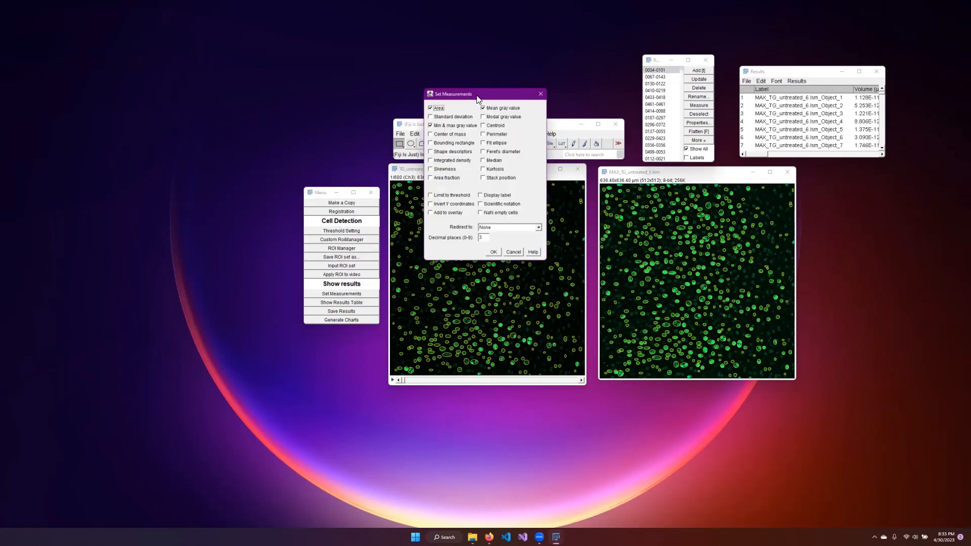
{"action": "left_click_drag", "start_coordinate": [479, 95], "coordinate": [479, 179]}
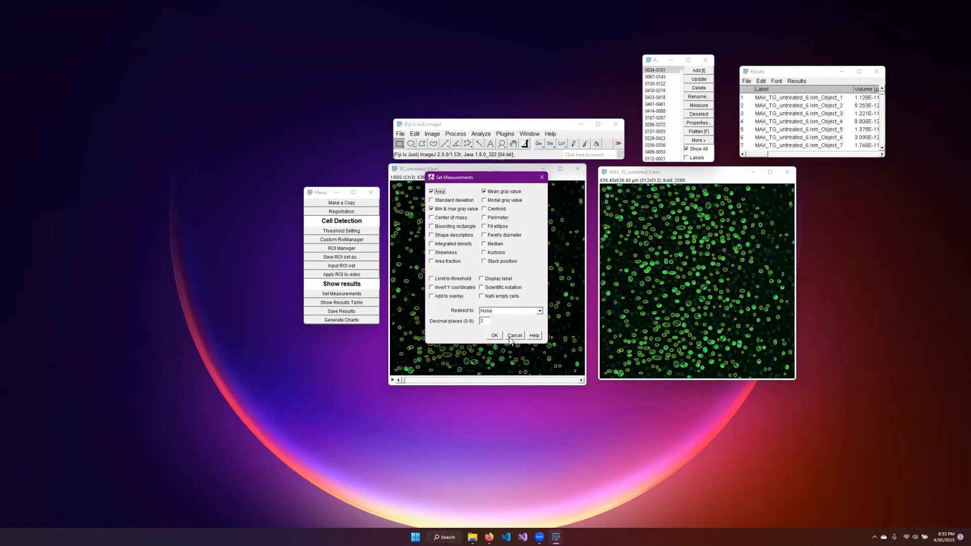
{"action": "left_click", "coordinate": [542, 177]}
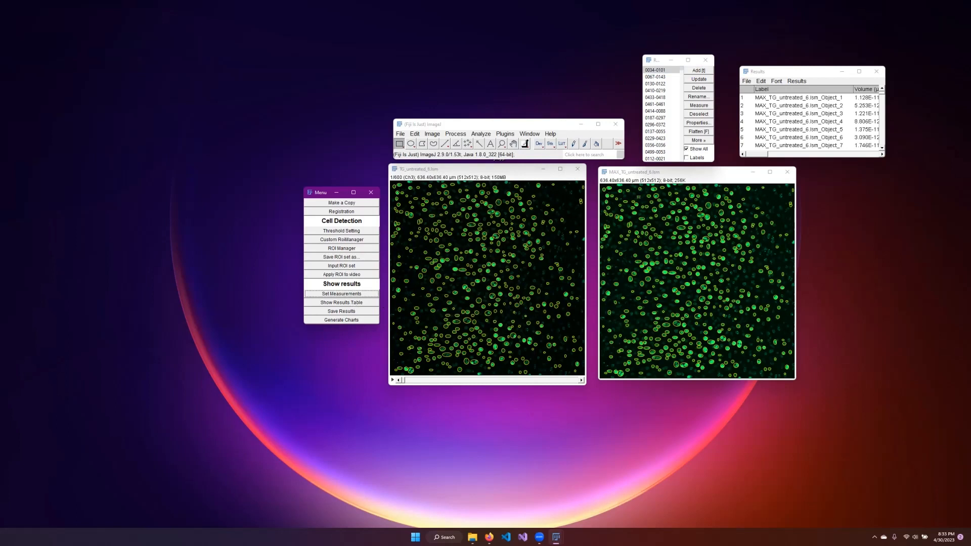
{"action": "left_click", "coordinate": [334, 300]}
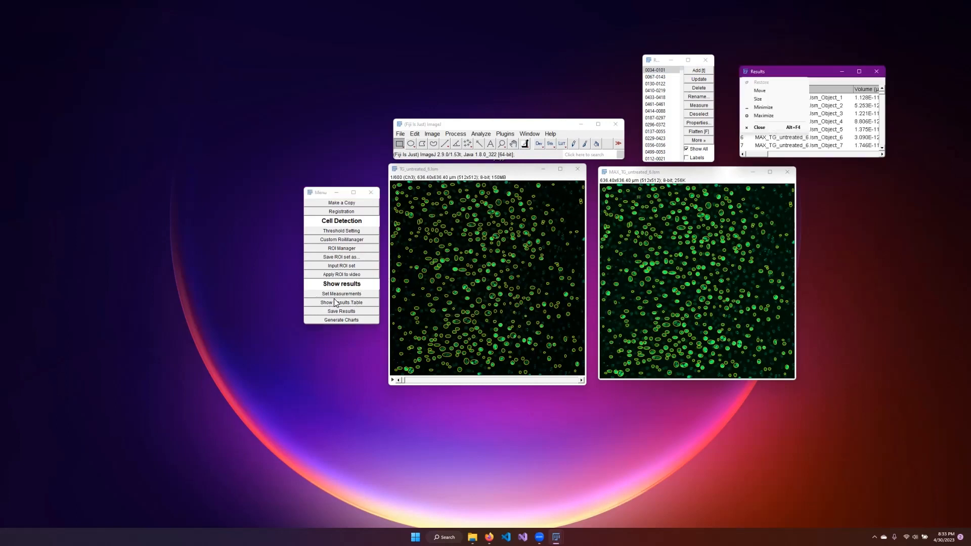
{"action": "left_click", "coordinate": [357, 292]}
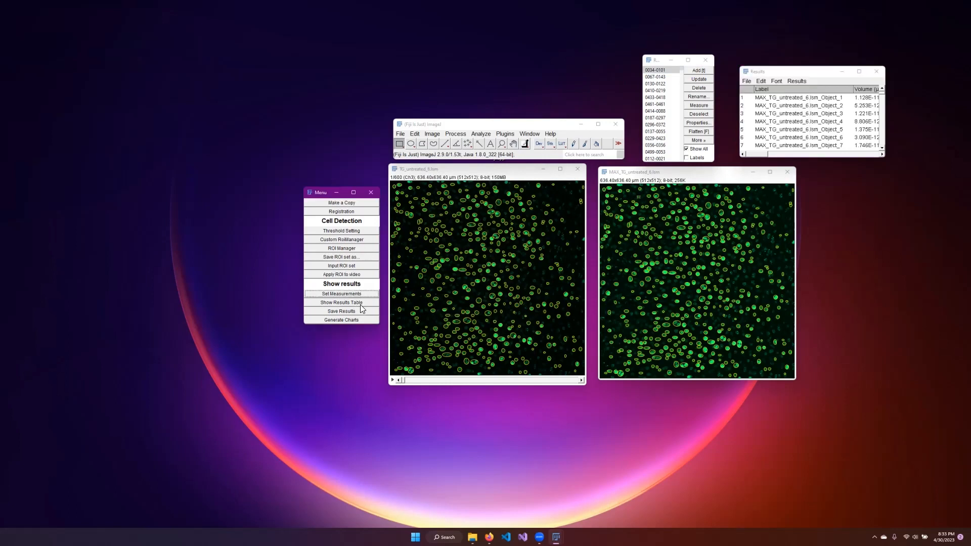
Bring up the dialog for saving the results as a CSV file and dismiss it without saving
{"action": "left_click", "coordinate": [357, 311]}
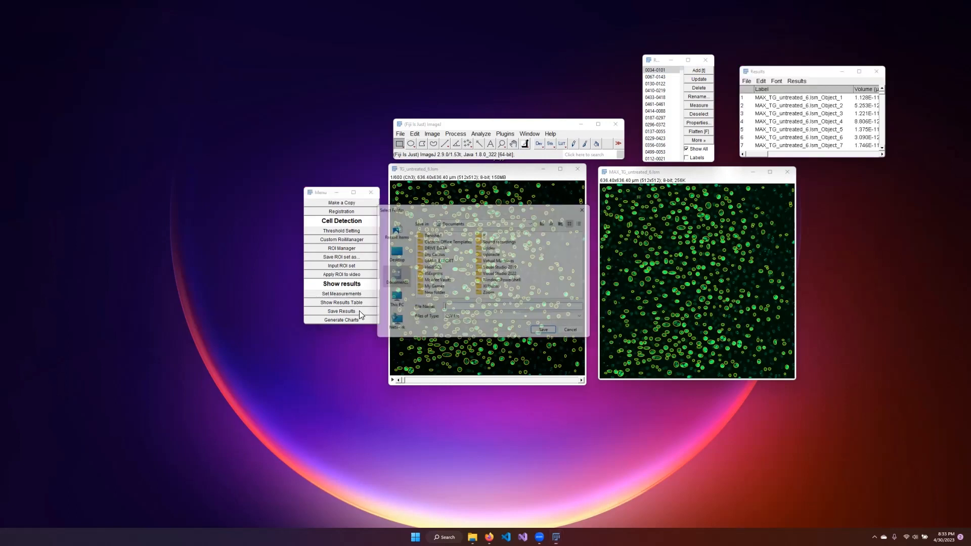
{"action": "left_click_drag", "start_coordinate": [455, 199], "coordinate": [505, 196]}
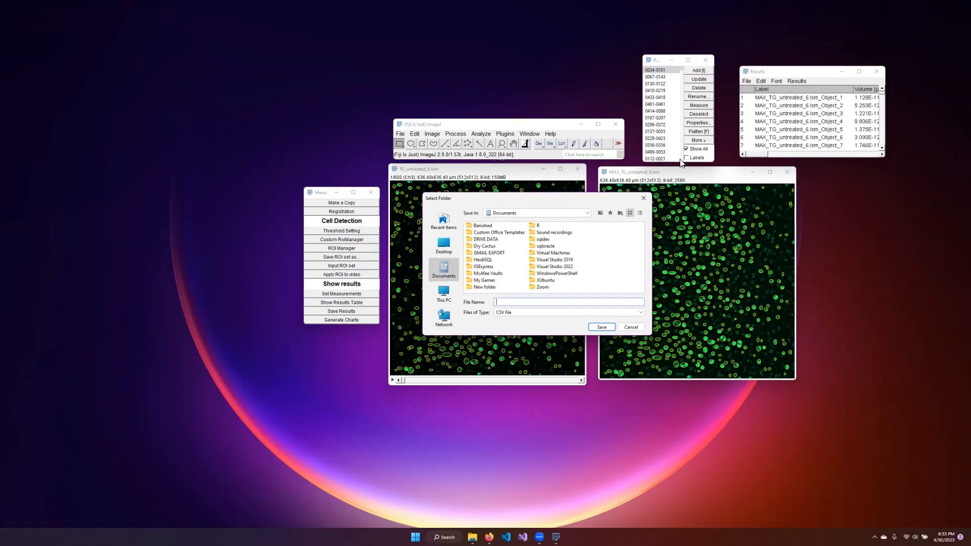
{"action": "left_click", "coordinate": [644, 199]}
Generate the cell charts with Multi Measure, measuring all 600 slices with one row per slice and no appended results
{"action": "left_click", "coordinate": [359, 322]}
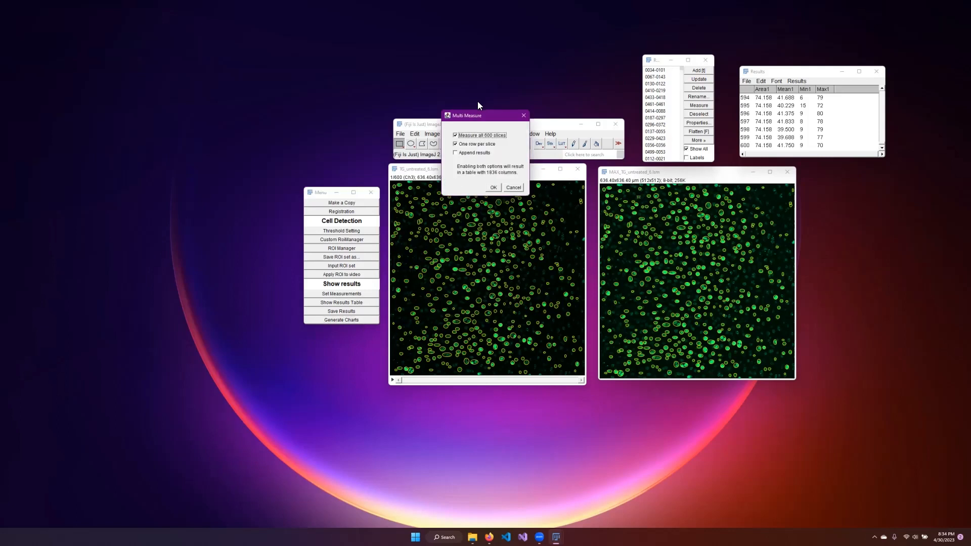
{"action": "left_click_drag", "start_coordinate": [479, 116], "coordinate": [486, 185]}
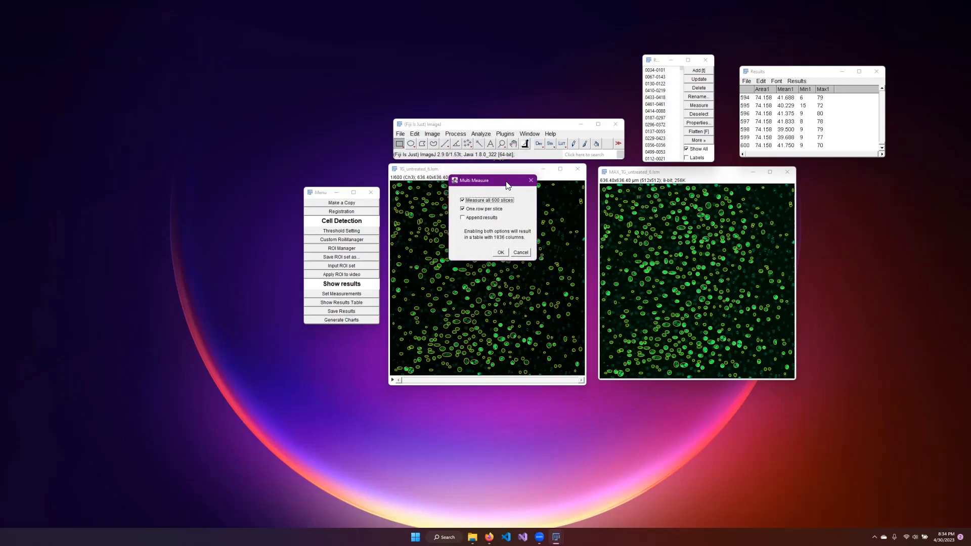
{"action": "left_click_drag", "start_coordinate": [485, 184], "coordinate": [494, 181]}
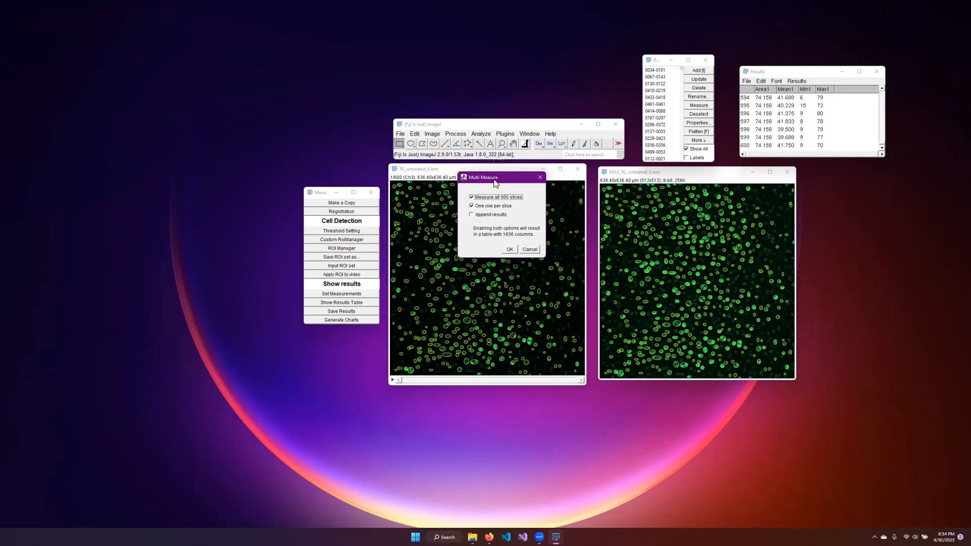
{"action": "left_click", "coordinate": [508, 249]}
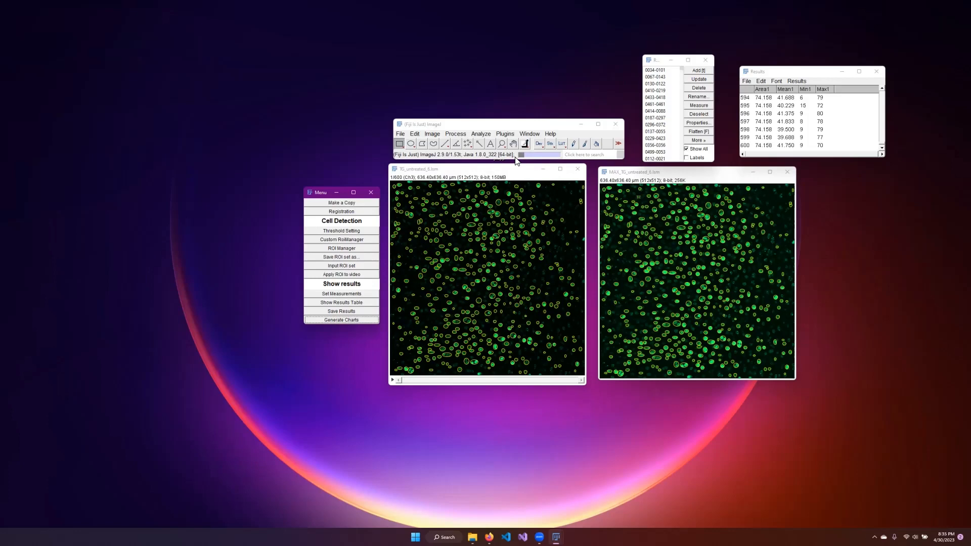
{"action": "left_click", "coordinate": [483, 134]}
{"action": "left_click", "coordinate": [470, 130]}
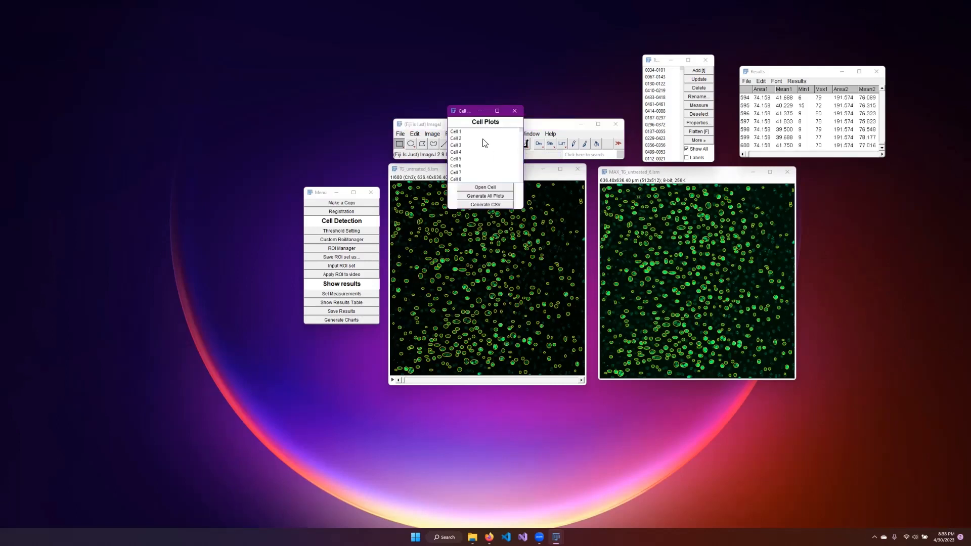
Open the Cell 1 calcium intensity plot from the Cell Plots list and move it clear of the plugin menu
{"action": "left_click_drag", "start_coordinate": [461, 117], "coordinate": [477, 204]}
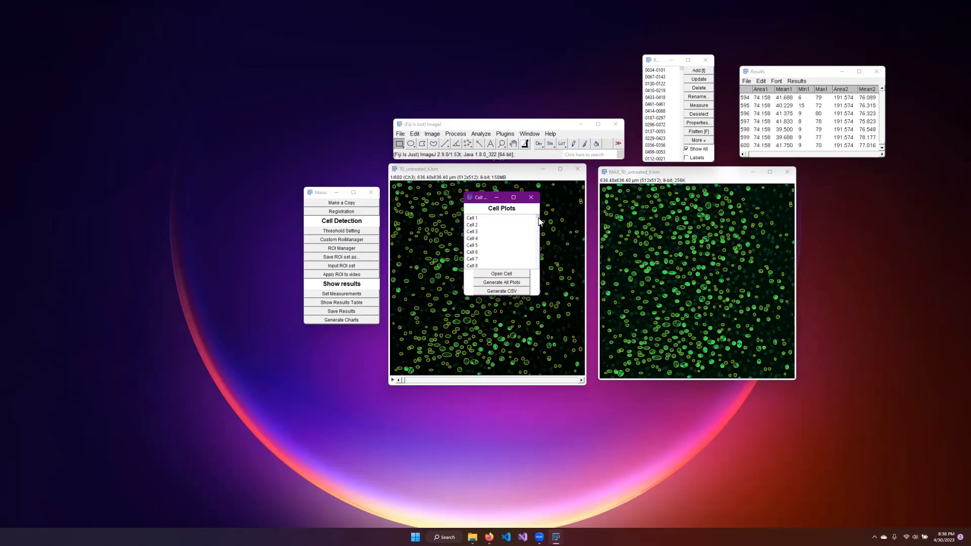
{"action": "mouse_move", "coordinate": [538, 221]}
{"action": "left_mouse_down"}
{"action": "mouse_move", "coordinate": [541, 241]}
{"action": "mouse_move", "coordinate": [539, 216]}
{"action": "left_mouse_up"}
{"action": "left_click", "coordinate": [485, 219]}
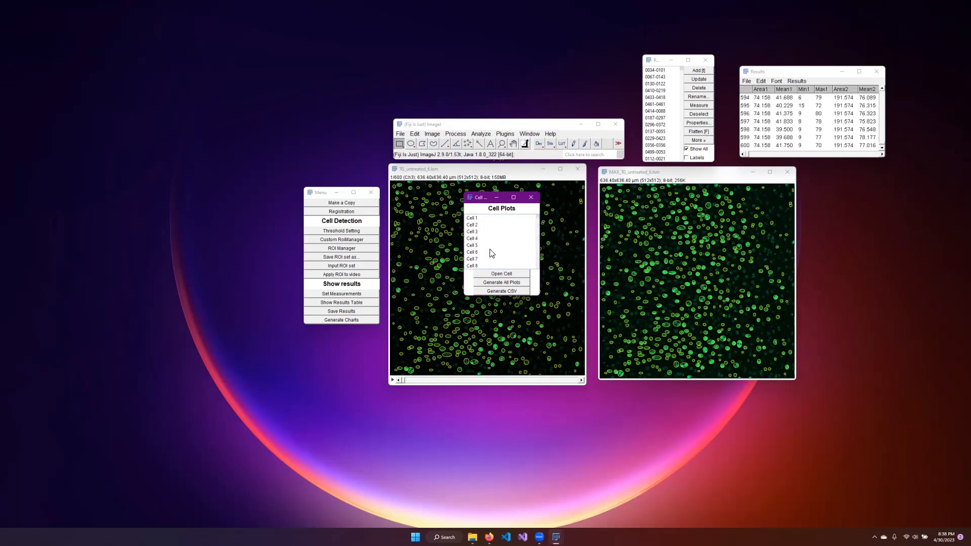
{"action": "left_click", "coordinate": [501, 276]}
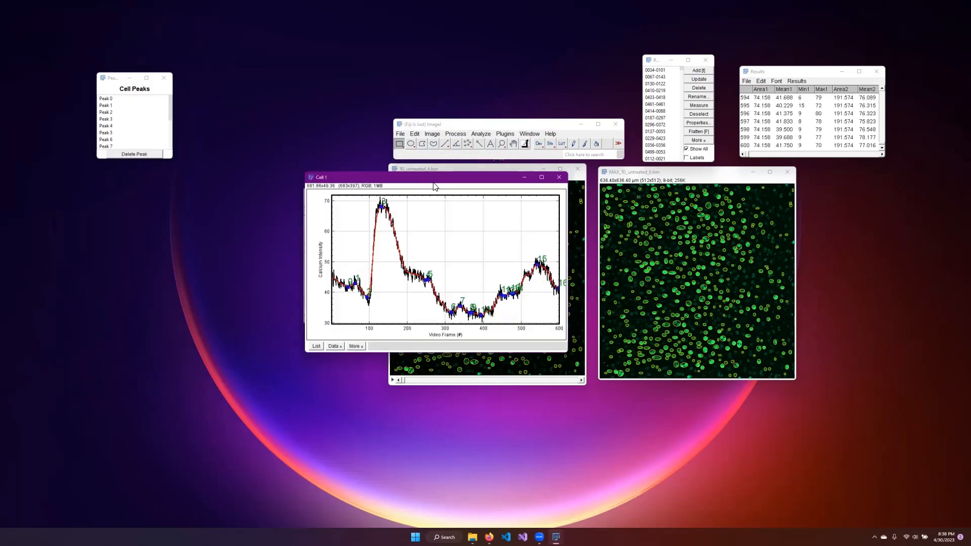
{"action": "left_click_drag", "start_coordinate": [434, 185], "coordinate": [552, 186]}
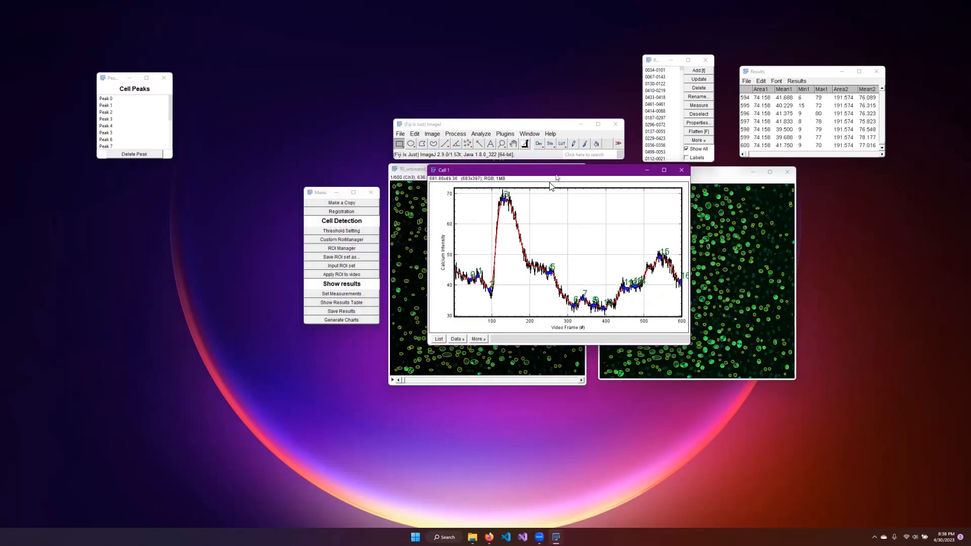
Move the Cell Peaks list next to the Cell 1 plot and delete one surplus peak from it
{"action": "left_click_drag", "start_coordinate": [109, 79], "coordinate": [373, 225]}
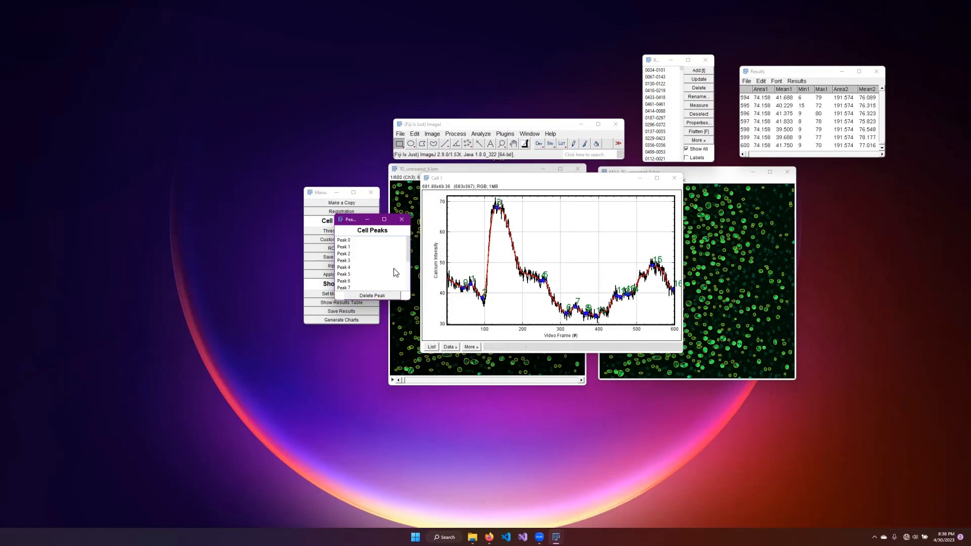
{"action": "scroll", "coordinate": [397, 272], "scroll_direction": "down", "scroll_amount": 3}
{"action": "left_click", "coordinate": [367, 262]}
{"action": "left_click", "coordinate": [378, 296]}
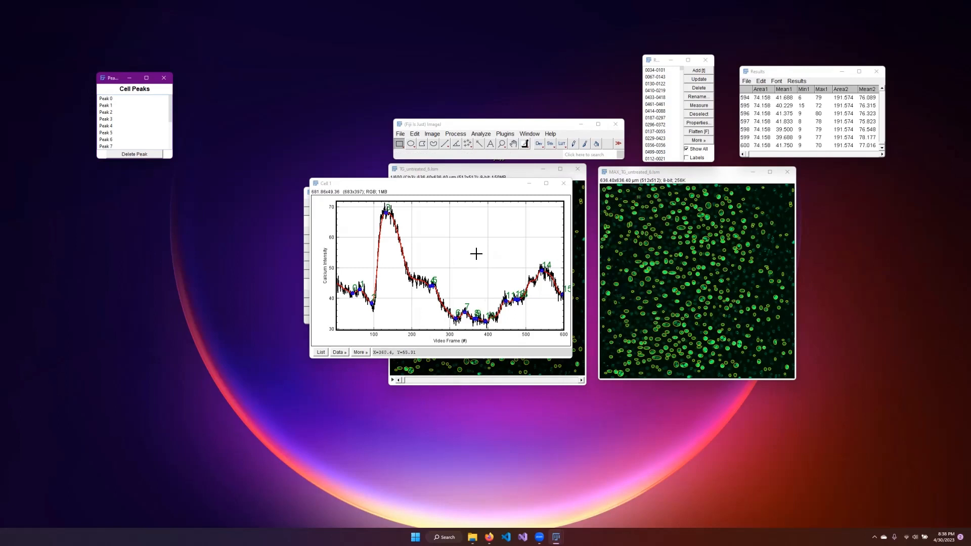
Delete Peaks 8 and 9 of Cell 1 together from the Cell Peaks list, leaving Peaks 5 to 7 out of the selection
{"action": "left_click_drag", "start_coordinate": [100, 80], "coordinate": [225, 207]}
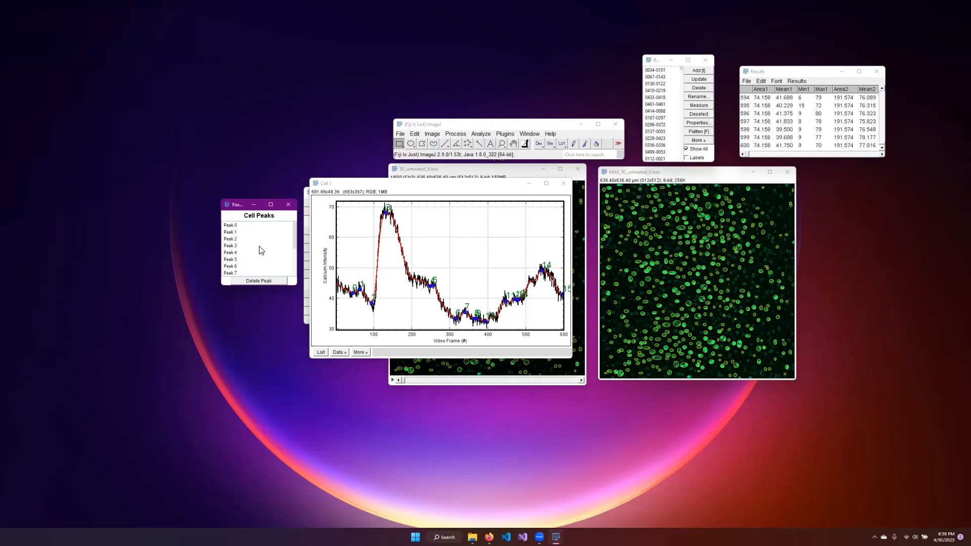
{"action": "left_click_drag", "start_coordinate": [298, 238], "coordinate": [297, 251]}
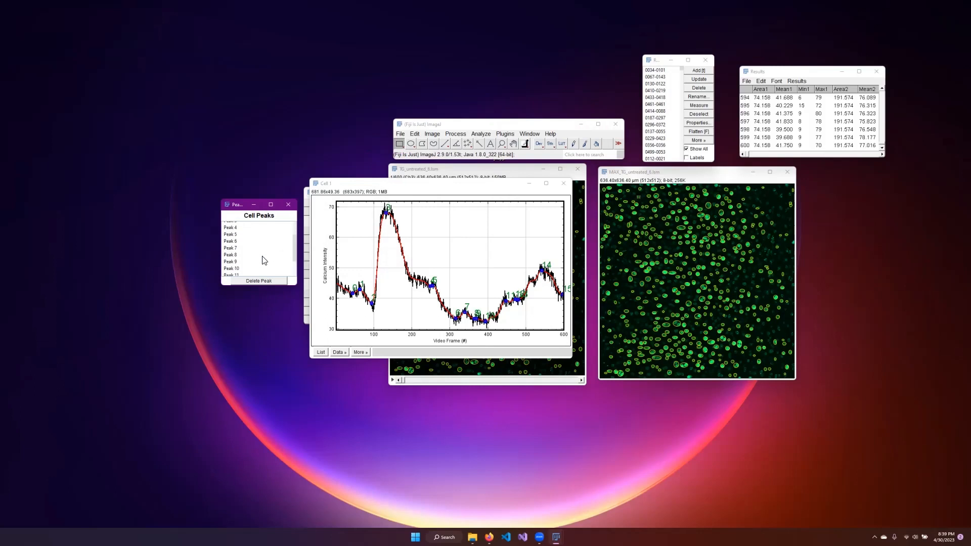
{"action": "left_click", "coordinate": [258, 255]}
{"action": "left_click", "coordinate": [256, 262]}
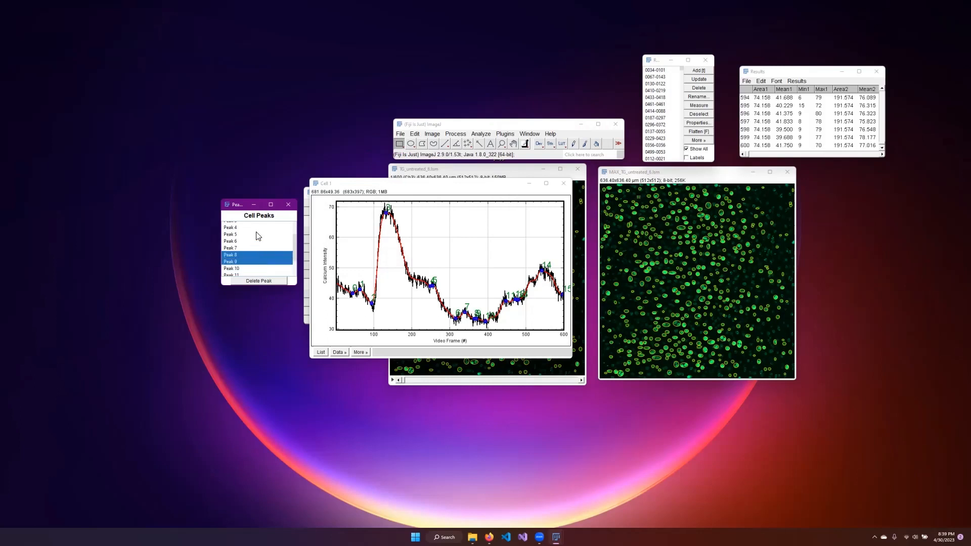
{"action": "left_click_drag", "start_coordinate": [254, 234], "coordinate": [257, 251]}
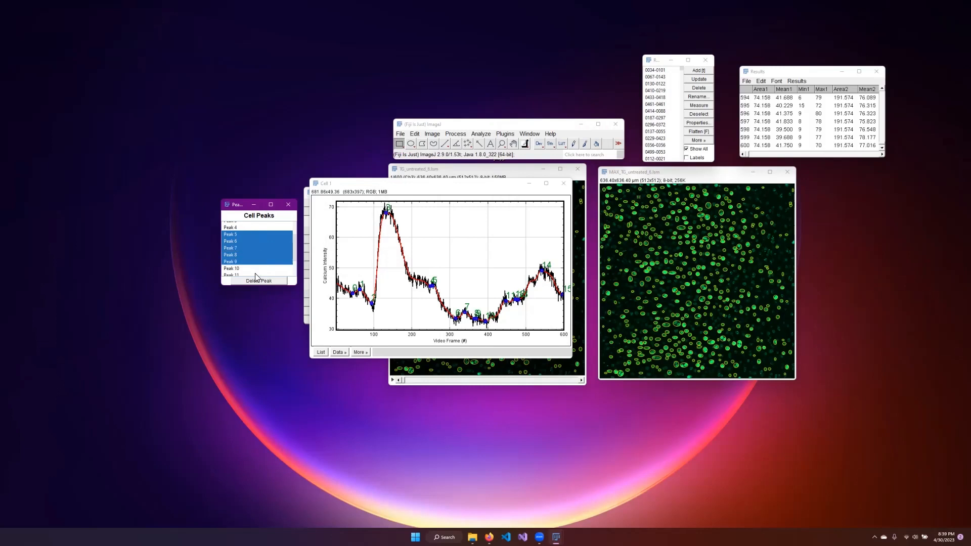
{"action": "scroll", "coordinate": [288, 250], "scroll_direction": "down", "scroll_amount": 2}
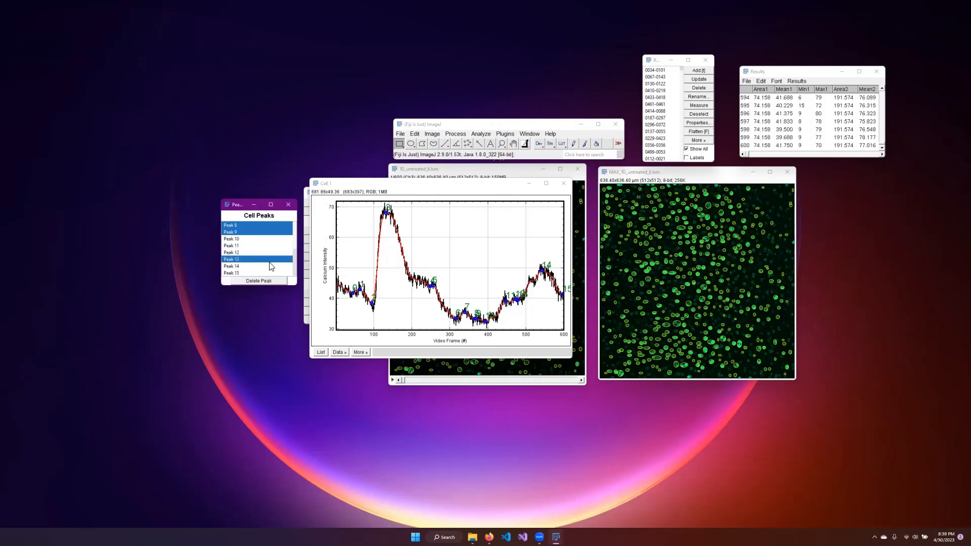
{"action": "scroll", "coordinate": [268, 251], "scroll_direction": "up", "scroll_amount": 2}
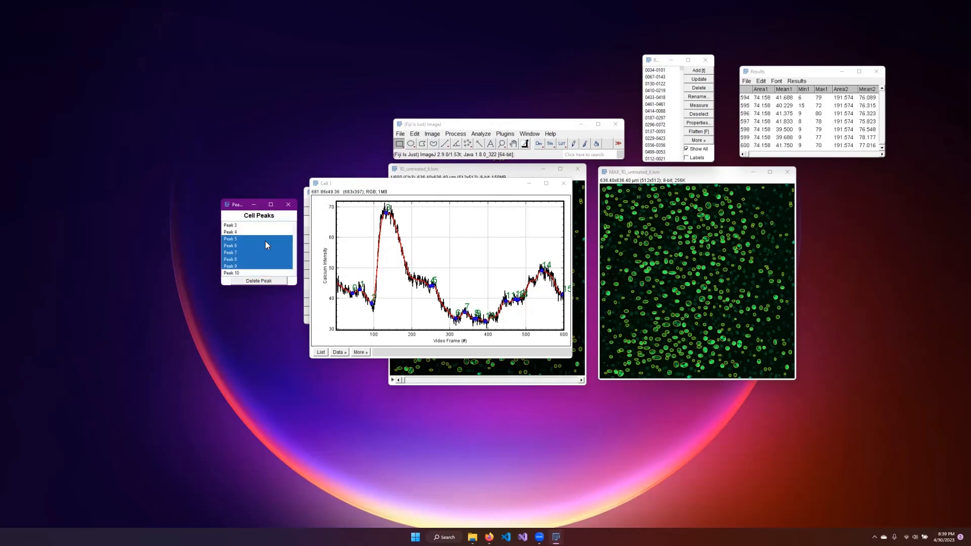
{"action": "left_click", "coordinate": [265, 240]}
{"action": "left_click", "coordinate": [266, 246]}
{"action": "left_click", "coordinate": [267, 252]}
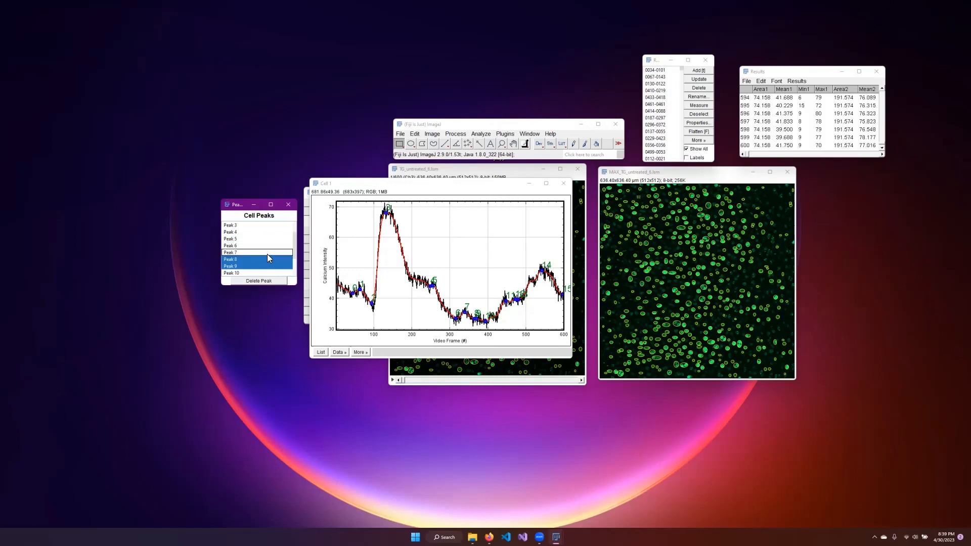
{"action": "scroll", "coordinate": [269, 258], "scroll_direction": "down", "scroll_amount": 3}
{"action": "left_click", "coordinate": [268, 281]}
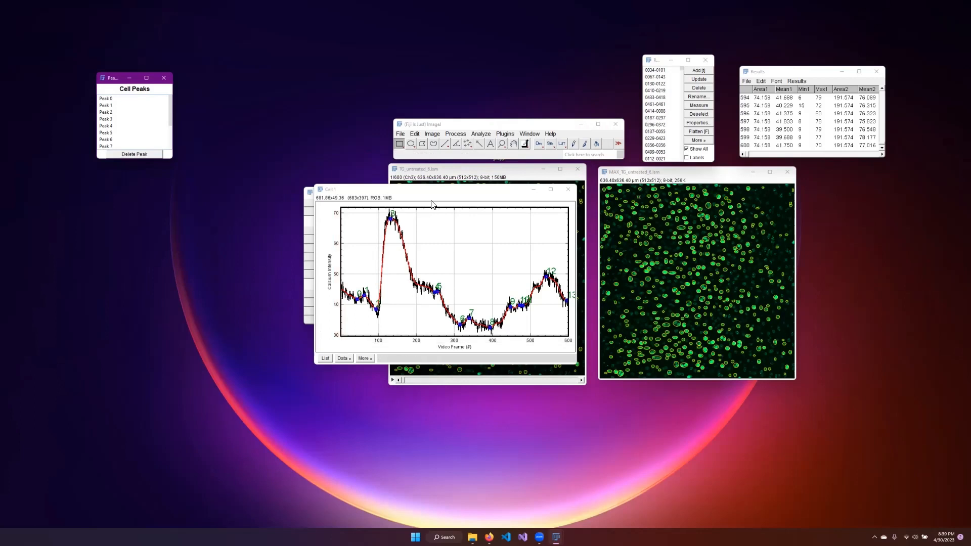
Move the Cell 1 plot off the plugin menu, then close the plot and its Cell Peaks list
{"action": "left_click_drag", "start_coordinate": [452, 192], "coordinate": [517, 183]}
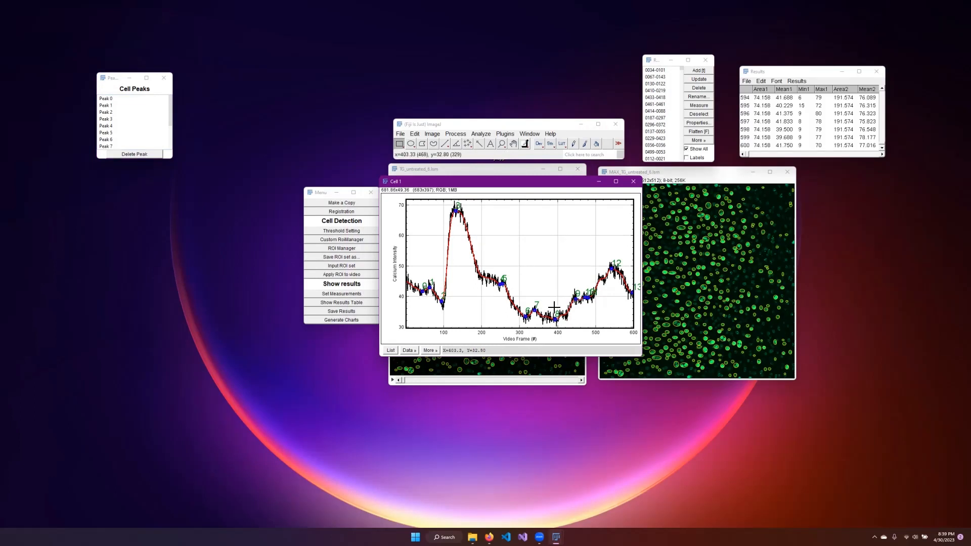
{"action": "left_click", "coordinate": [637, 185]}
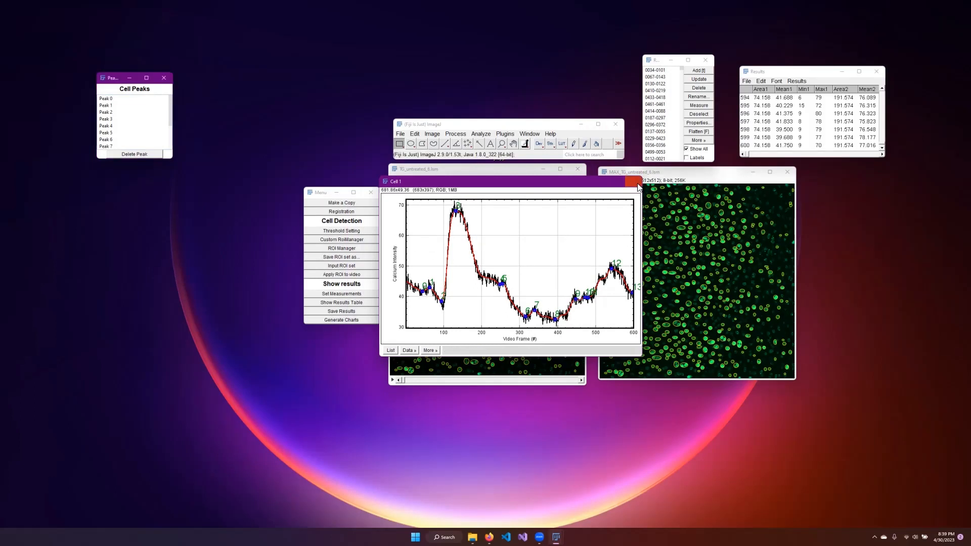
{"action": "left_click", "coordinate": [164, 79]}
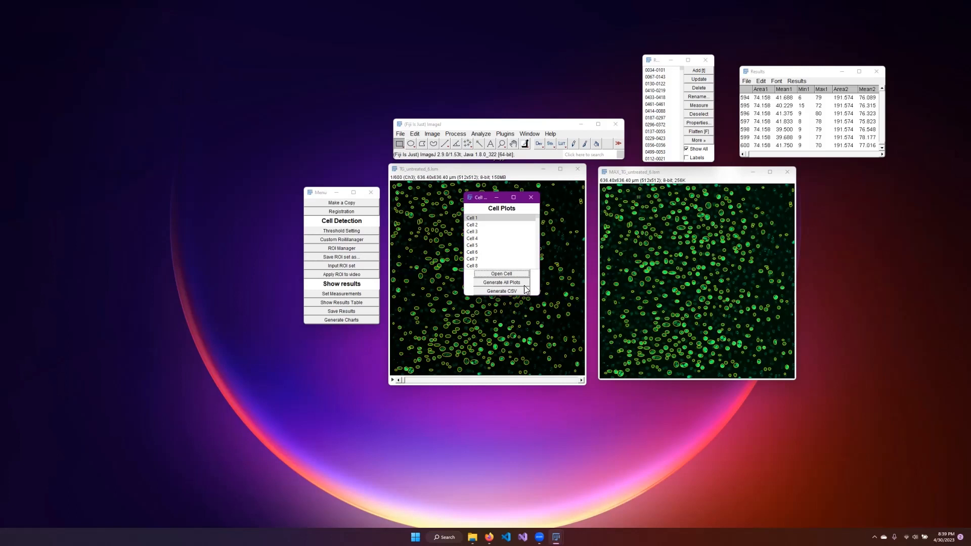
Generate all cell plots into a new folder named Example inside Fiji.app
{"action": "left_click", "coordinate": [496, 283]}
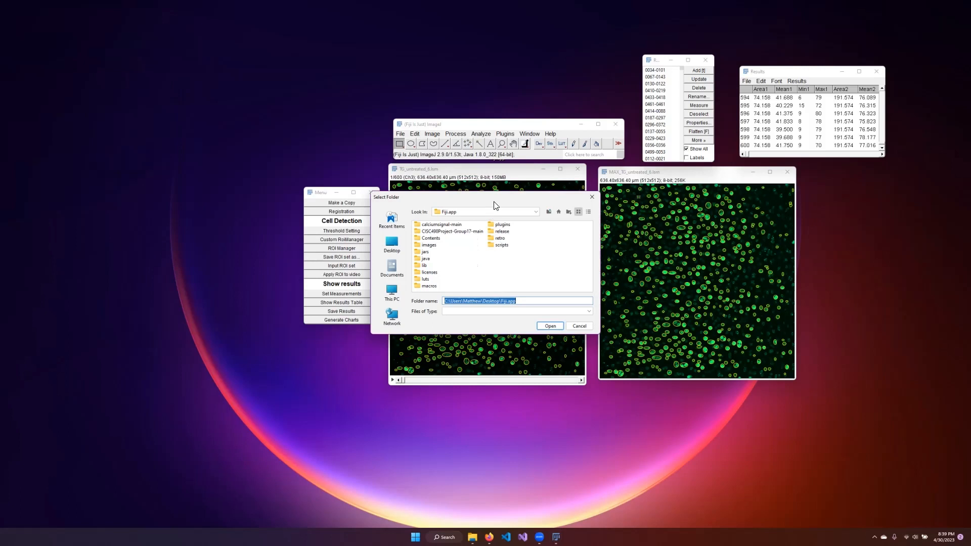
{"action": "left_click_drag", "start_coordinate": [495, 205], "coordinate": [532, 211]}
{"action": "right_click", "coordinate": [546, 278]}
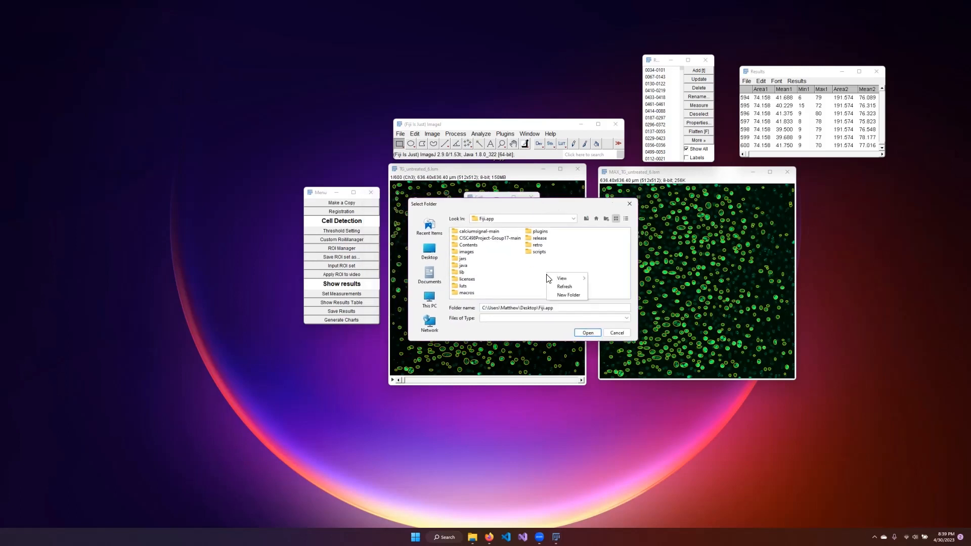
{"action": "left_click", "coordinate": [568, 295]}
{"action": "type", "text": "Example"}
{"action": "key", "text": "Return"}
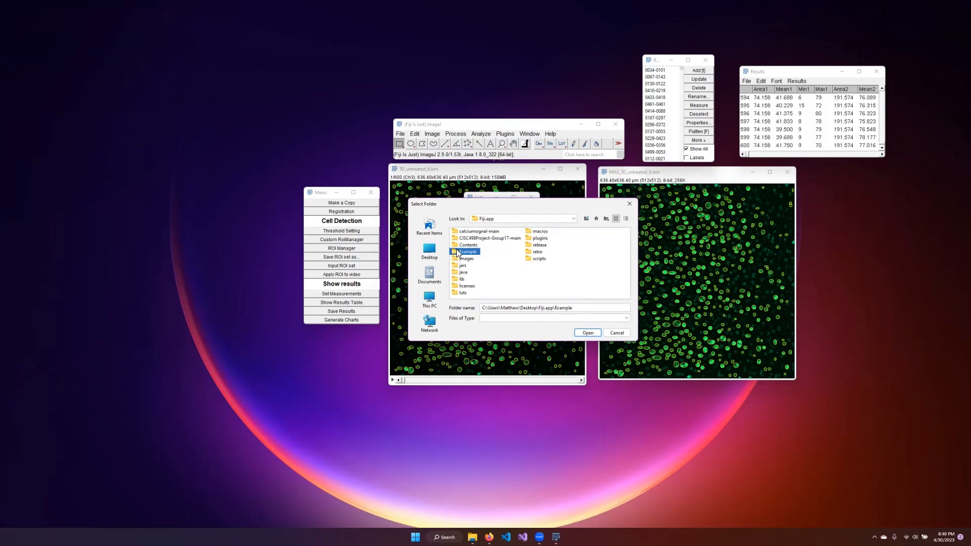
{"action": "left_click", "coordinate": [584, 336]}
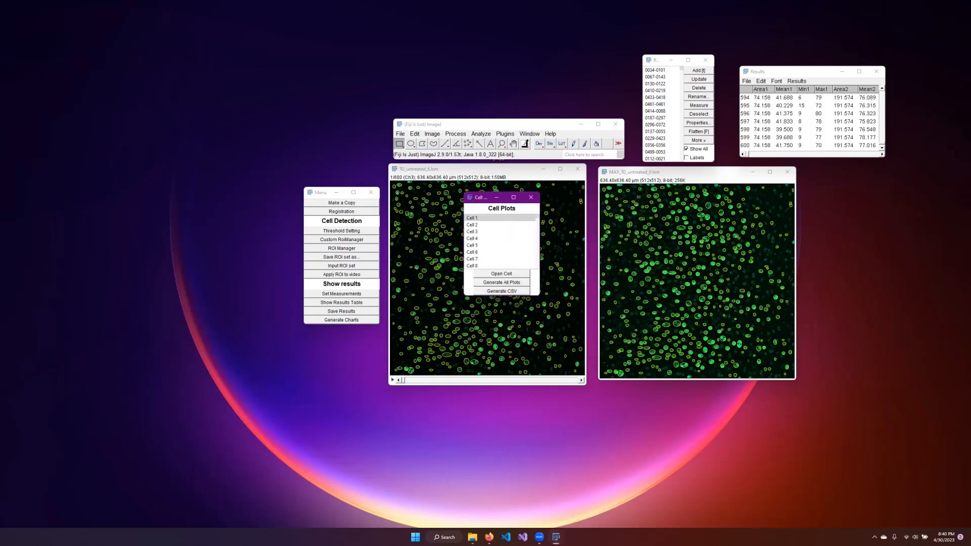
Switch to File Explorer, open the Example folder in Fiji.app and browse the exported cell plot images
{"action": "left_click", "coordinate": [472, 537]}
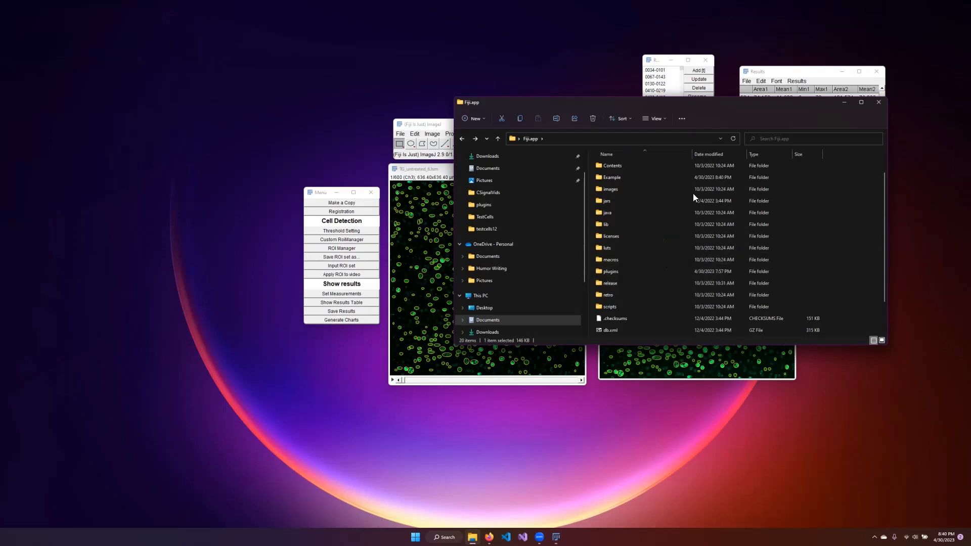
{"action": "left_click", "coordinate": [699, 177]}
{"action": "double_click", "coordinate": [699, 177]}
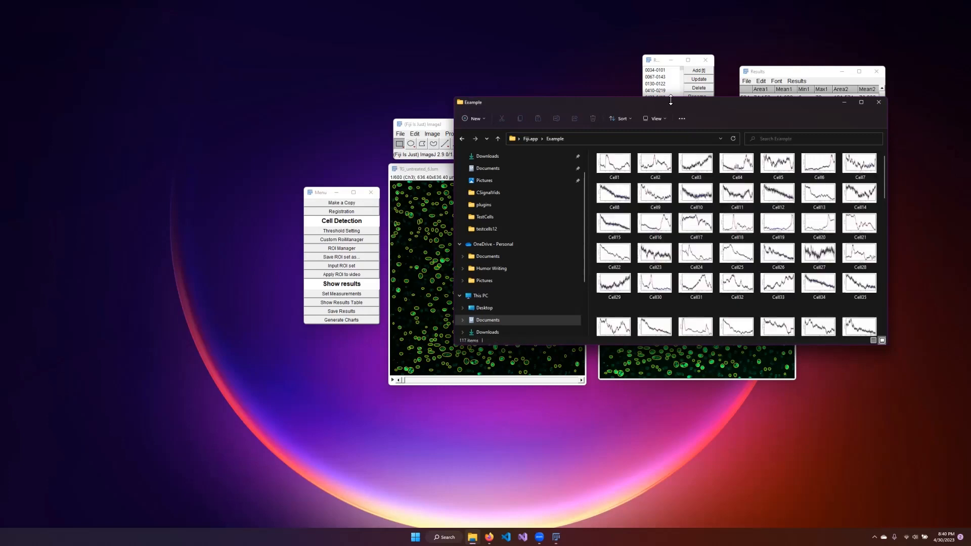
{"action": "left_click_drag", "start_coordinate": [627, 104], "coordinate": [477, 100]}
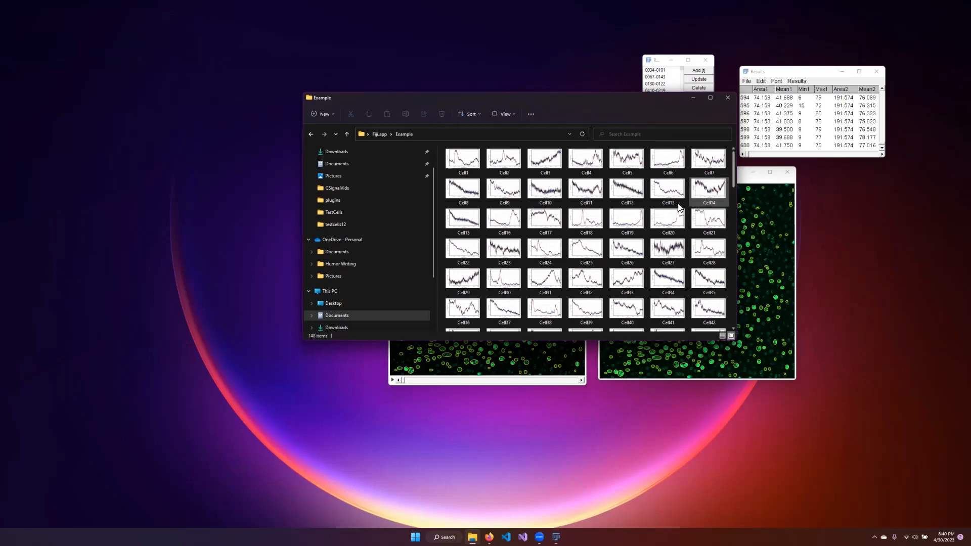
{"action": "scroll", "coordinate": [647, 223], "scroll_direction": "down", "scroll_amount": 3}
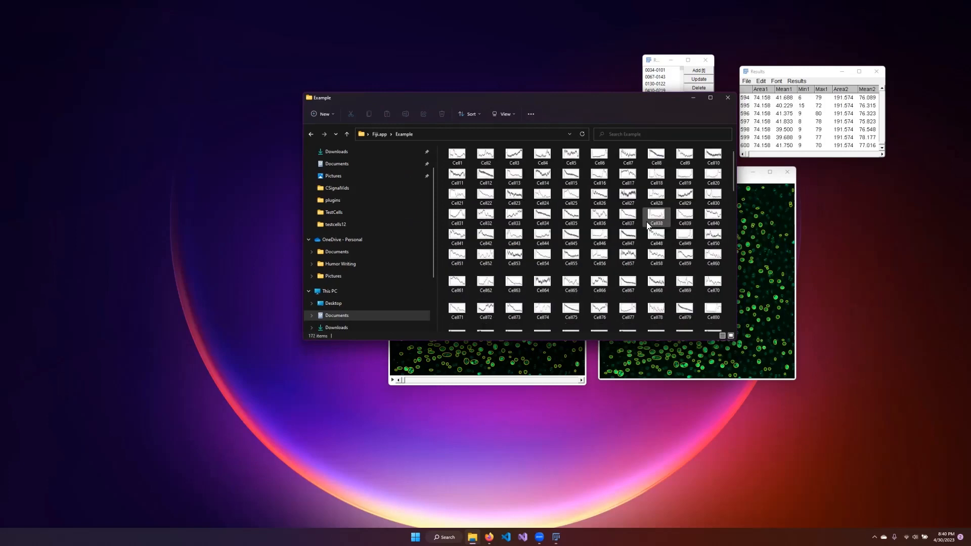
{"action": "scroll", "coordinate": [647, 224], "scroll_direction": "down", "scroll_amount": 3}
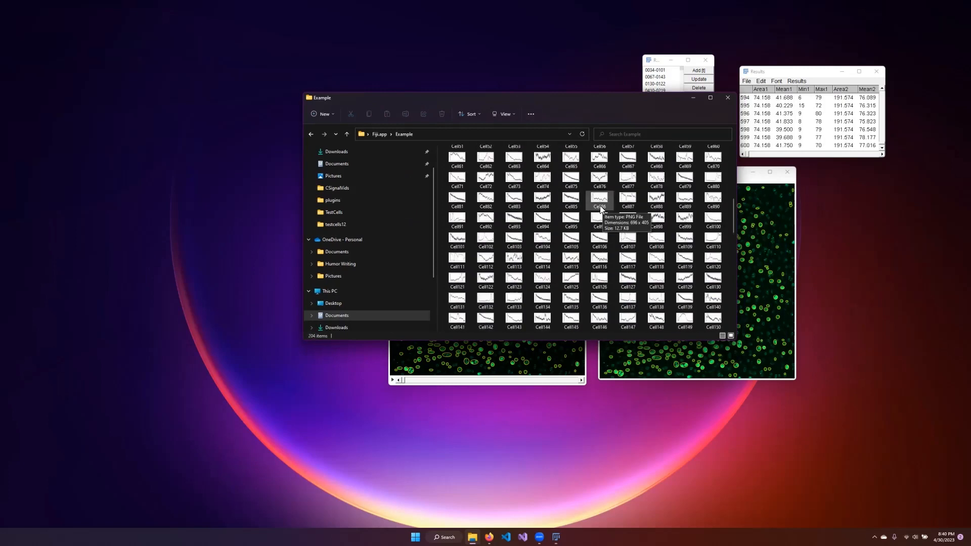
Open the Cell86.png plot image, enlarge it for inspection and close the image viewer
{"action": "double_click", "coordinate": [601, 201]}
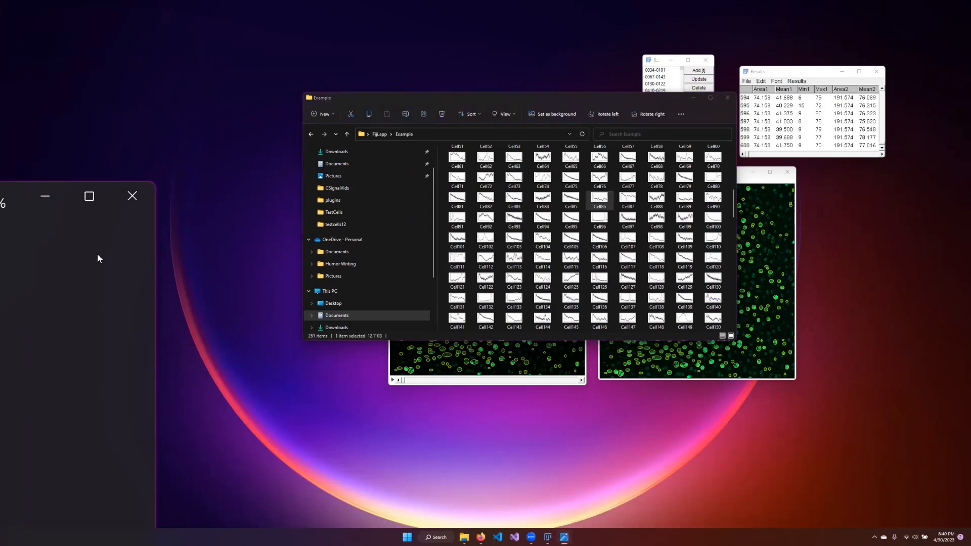
{"action": "scroll", "coordinate": [587, 342], "scroll_direction": "up", "scroll_amount": 5}
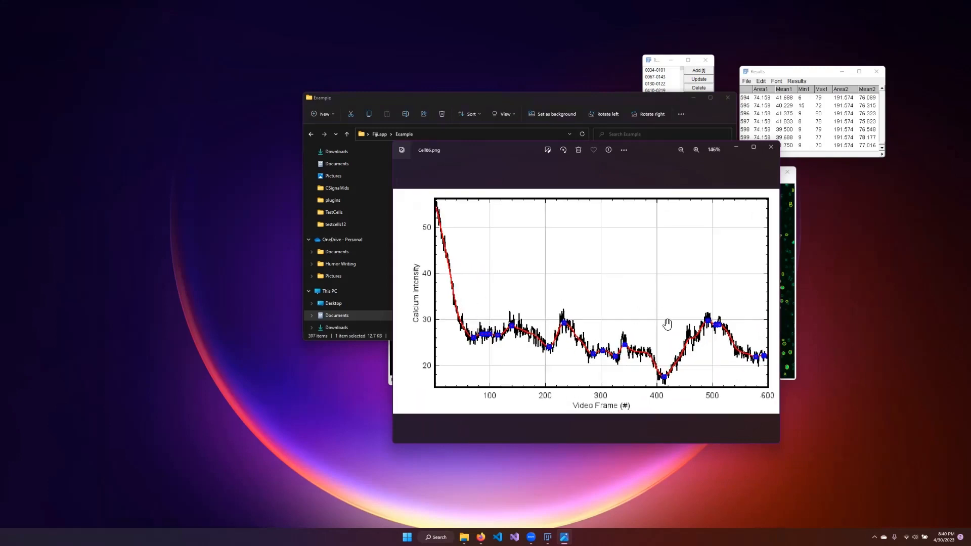
{"action": "left_click", "coordinate": [770, 146]}
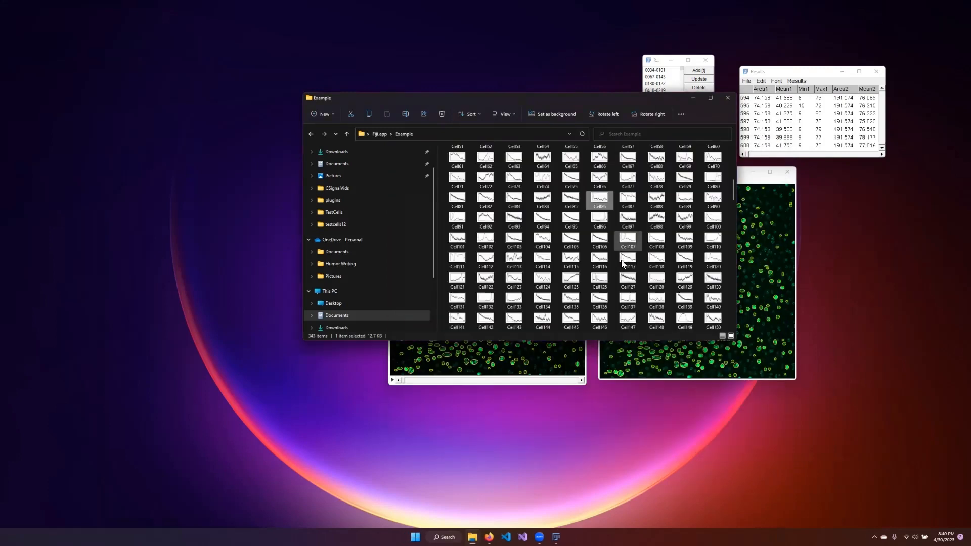
Open the TestCells file at the end of the Example folder in Excel and minimize File Explorer
{"action": "scroll", "coordinate": [624, 258], "scroll_direction": "down", "scroll_amount": 1}
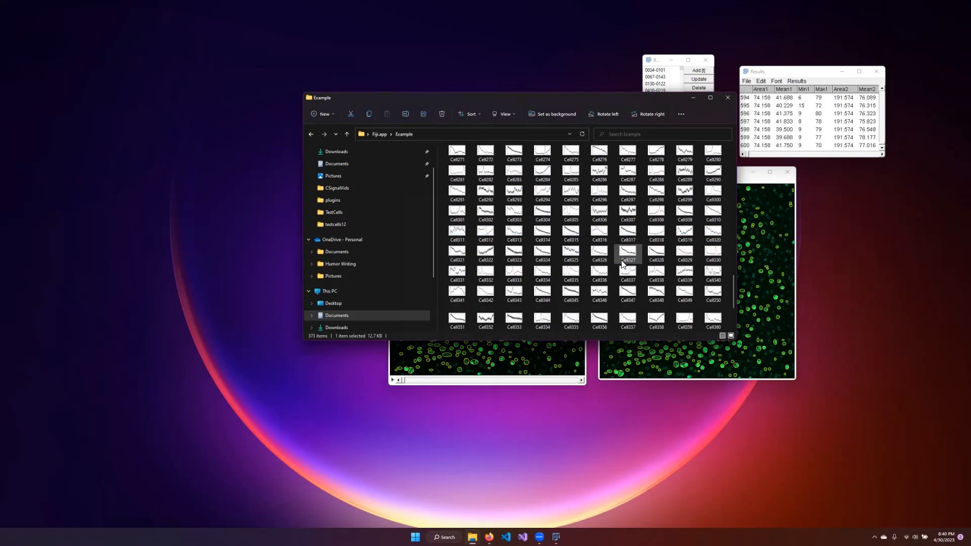
{"action": "scroll", "coordinate": [623, 264], "scroll_direction": "down", "scroll_amount": 1}
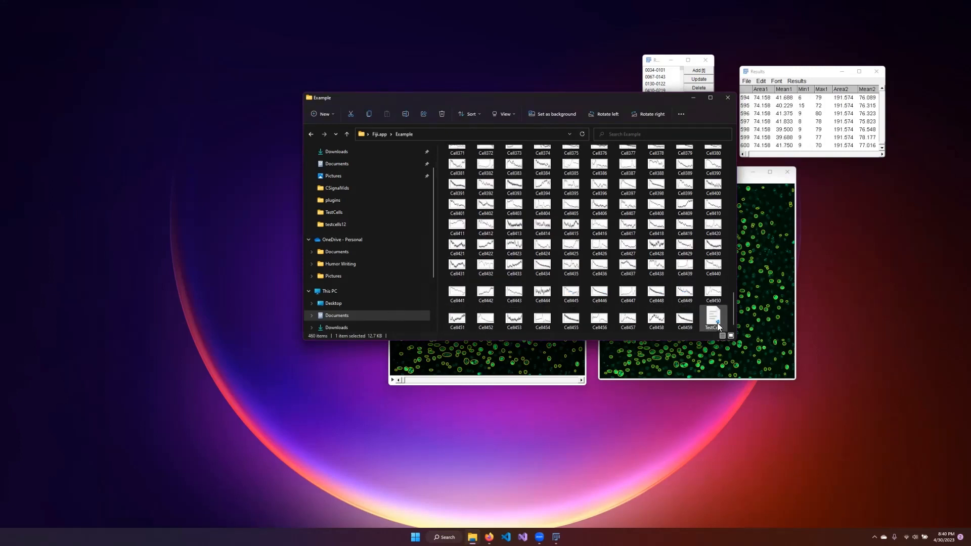
{"action": "left_click", "coordinate": [717, 322]}
{"action": "right_click", "coordinate": [716, 316]}
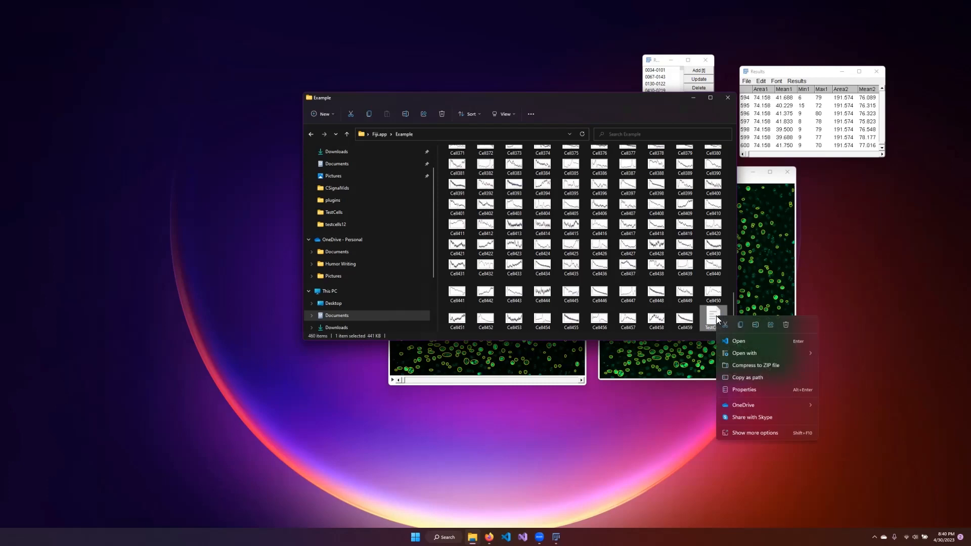
{"action": "mouse_move", "coordinate": [764, 353]}
{"action": "left_click", "coordinate": [842, 354]}
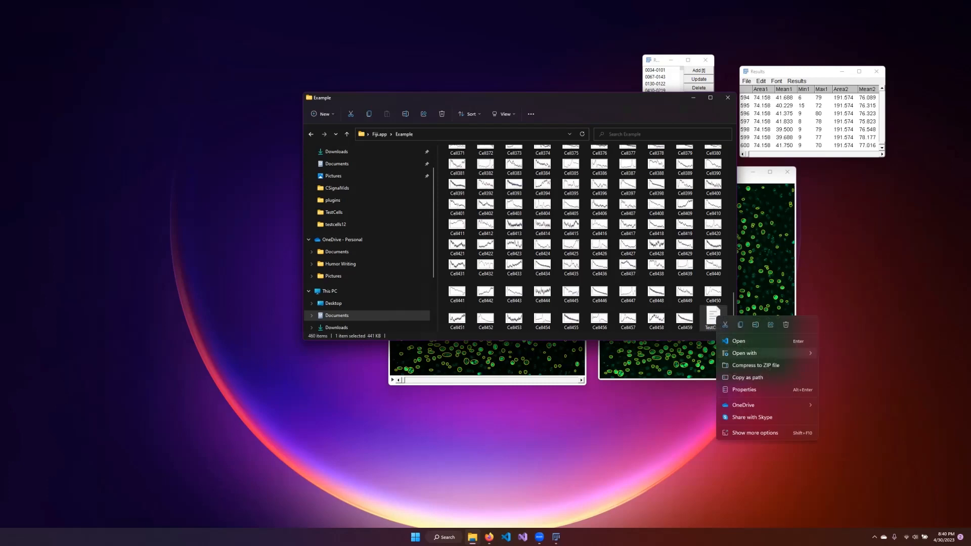
{"action": "left_click", "coordinate": [693, 98]}
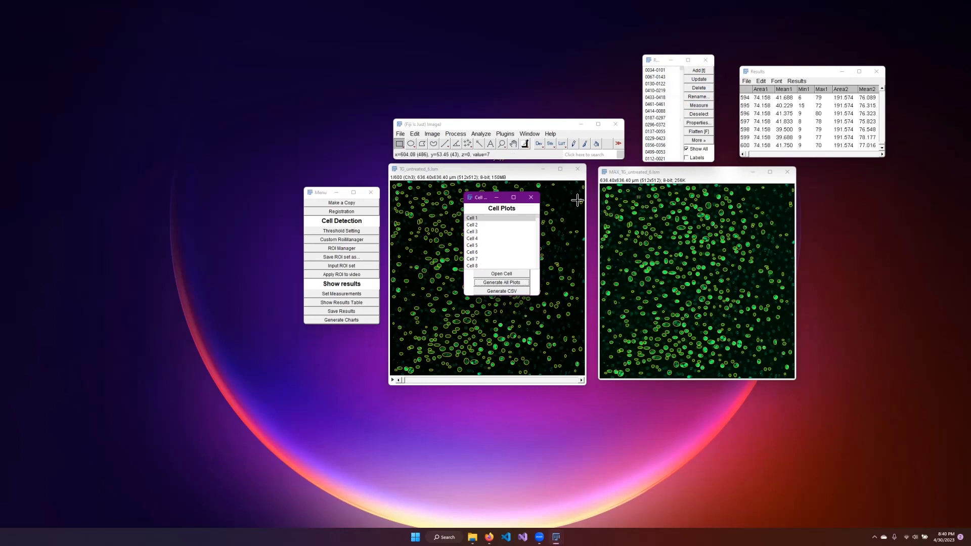
{"action": "left_click_drag", "start_coordinate": [0, 222], "coordinate": [568, 85]}
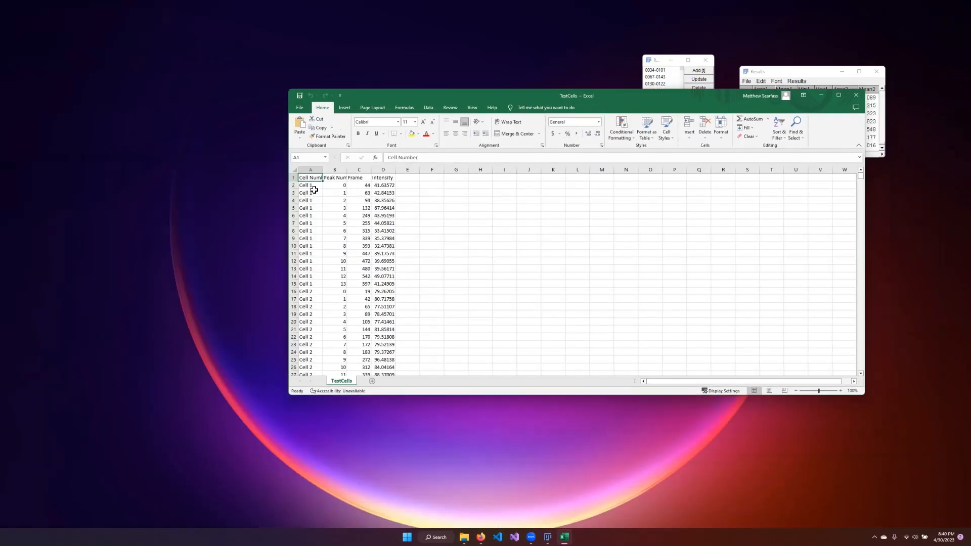
Examine Cell 1's cell number, peak number, frame and intensity entries in rows 2 to 15, then close the TestCells workbook
{"action": "left_click_drag", "start_coordinate": [310, 187], "coordinate": [316, 284]}
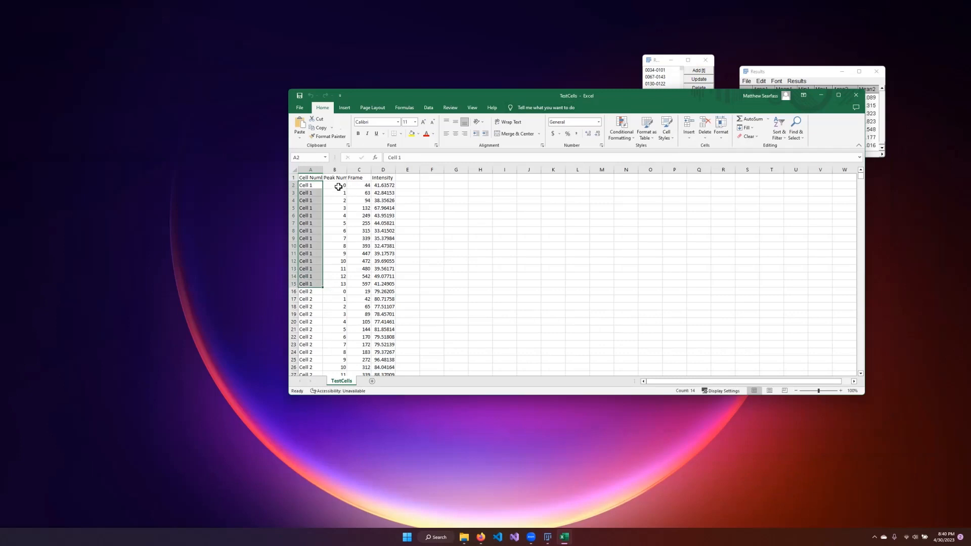
{"action": "left_click_drag", "start_coordinate": [338, 186], "coordinate": [339, 277]}
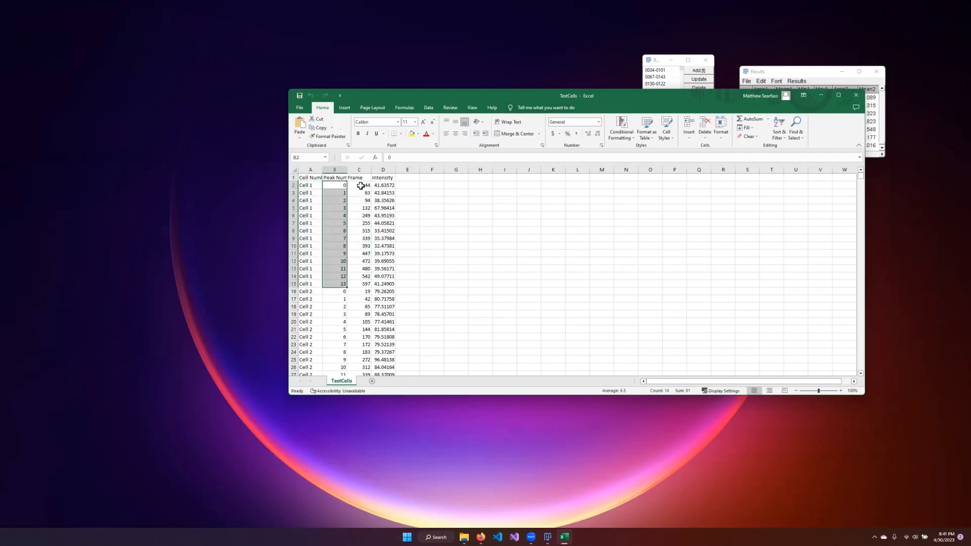
{"action": "left_click_drag", "start_coordinate": [360, 186], "coordinate": [386, 284]}
{"action": "left_click", "coordinate": [465, 219]}
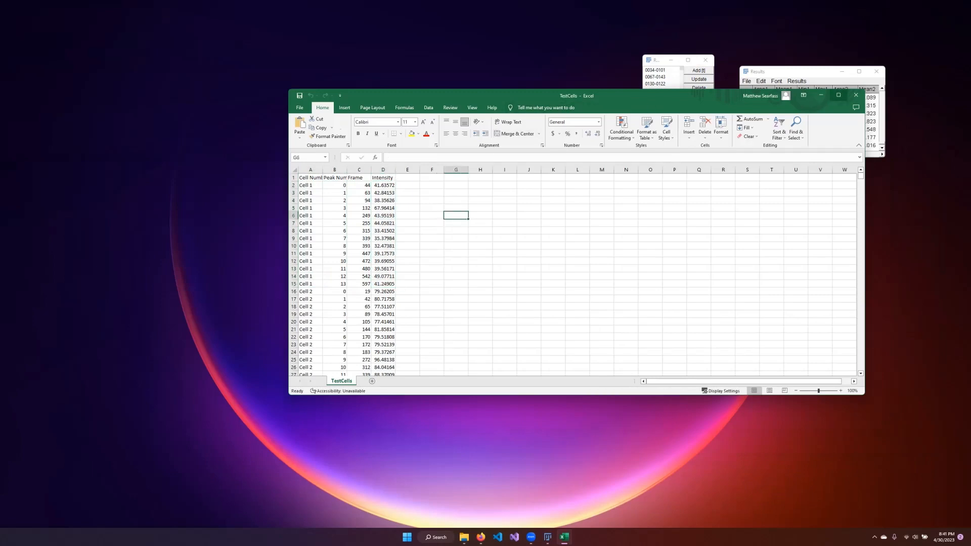
{"action": "left_click", "coordinate": [855, 95]}
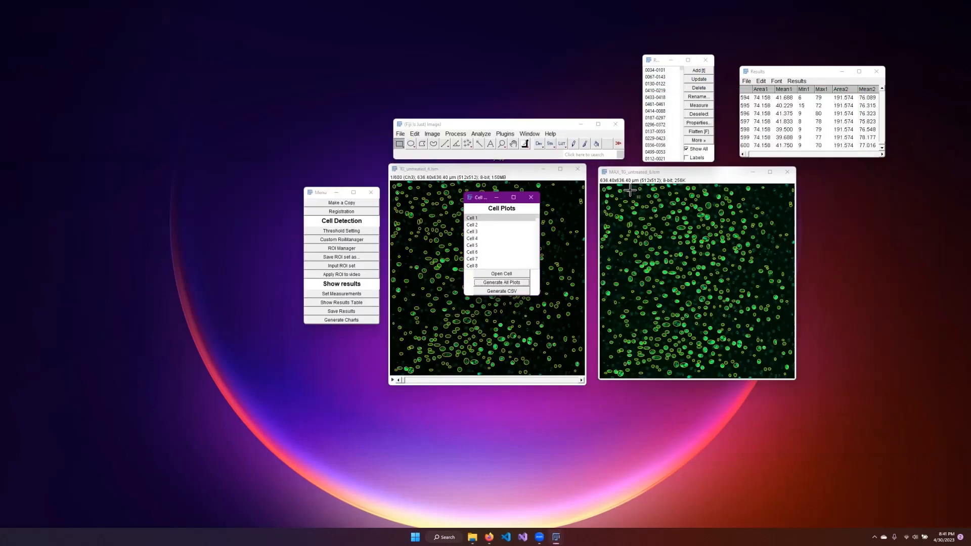